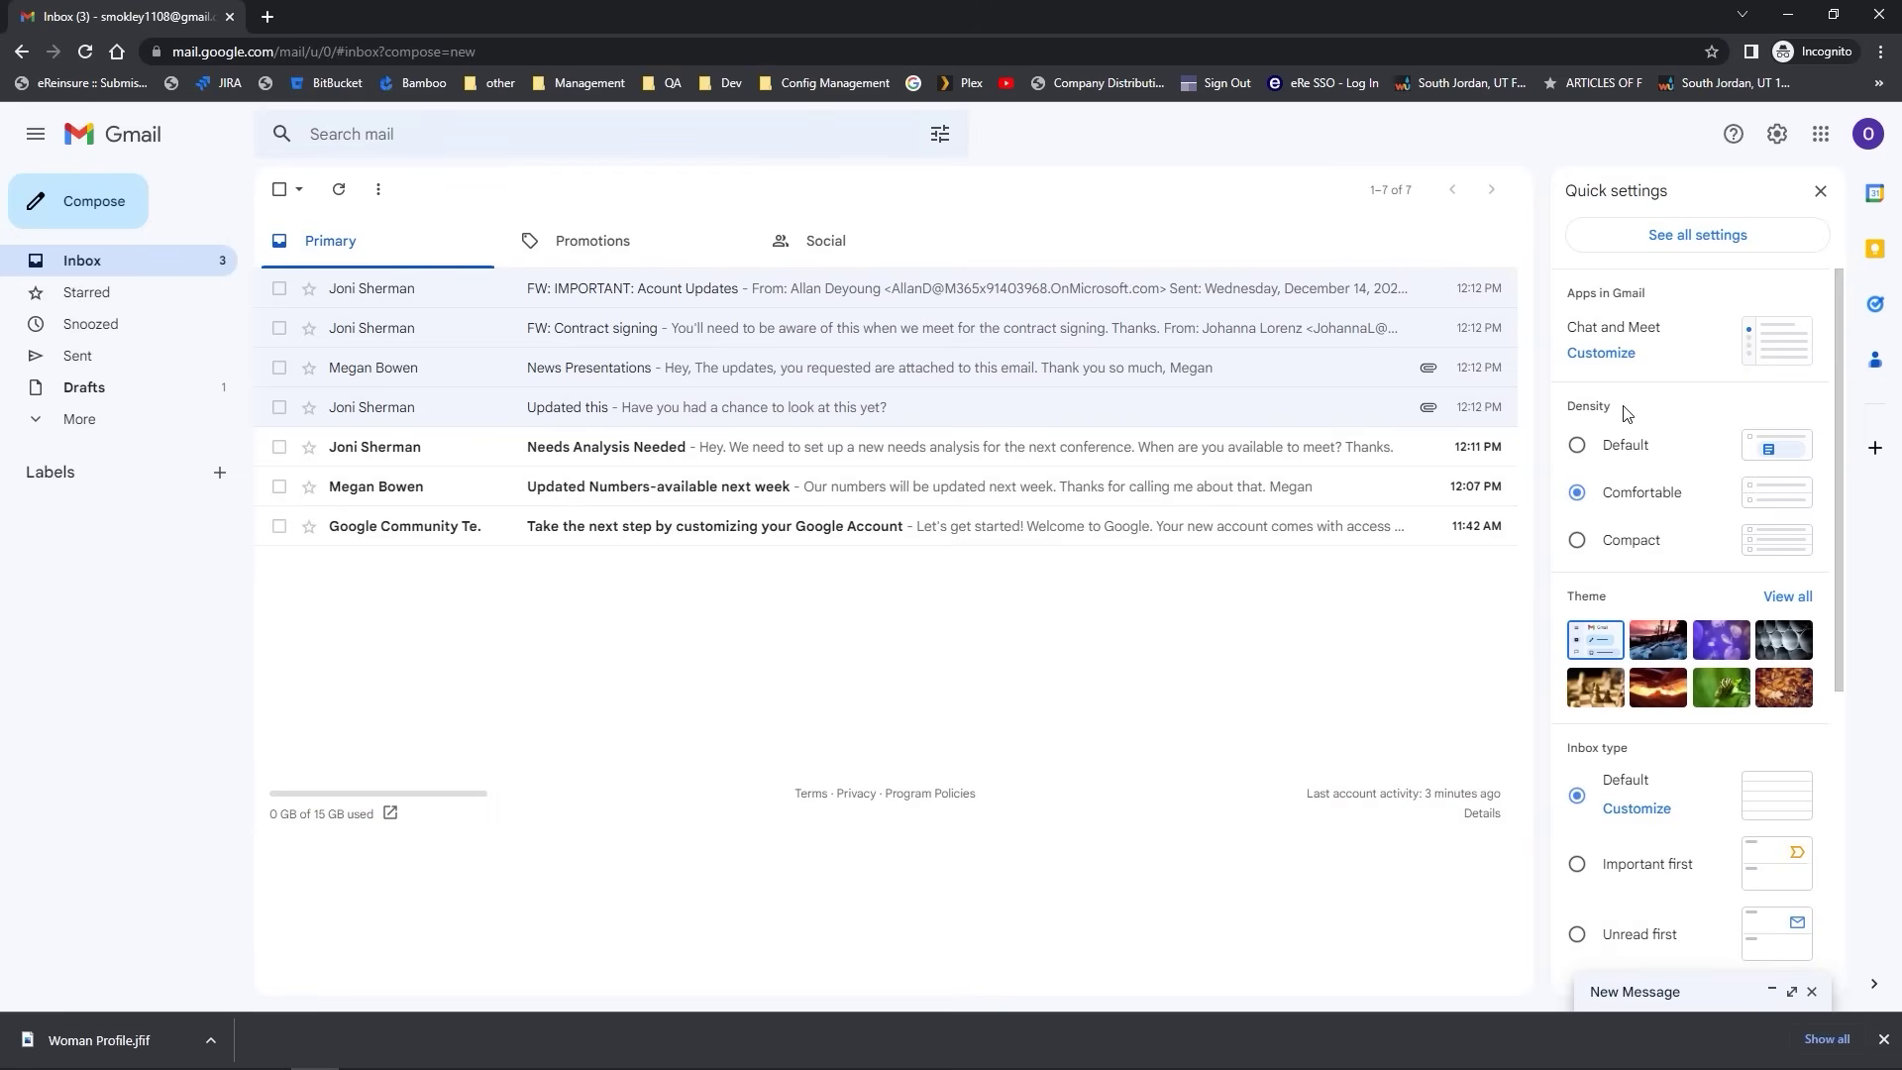
Try the Compact density for the inbox, and set it back to Comfortable.
{"action": "left_click", "coordinate": [1635, 546]}
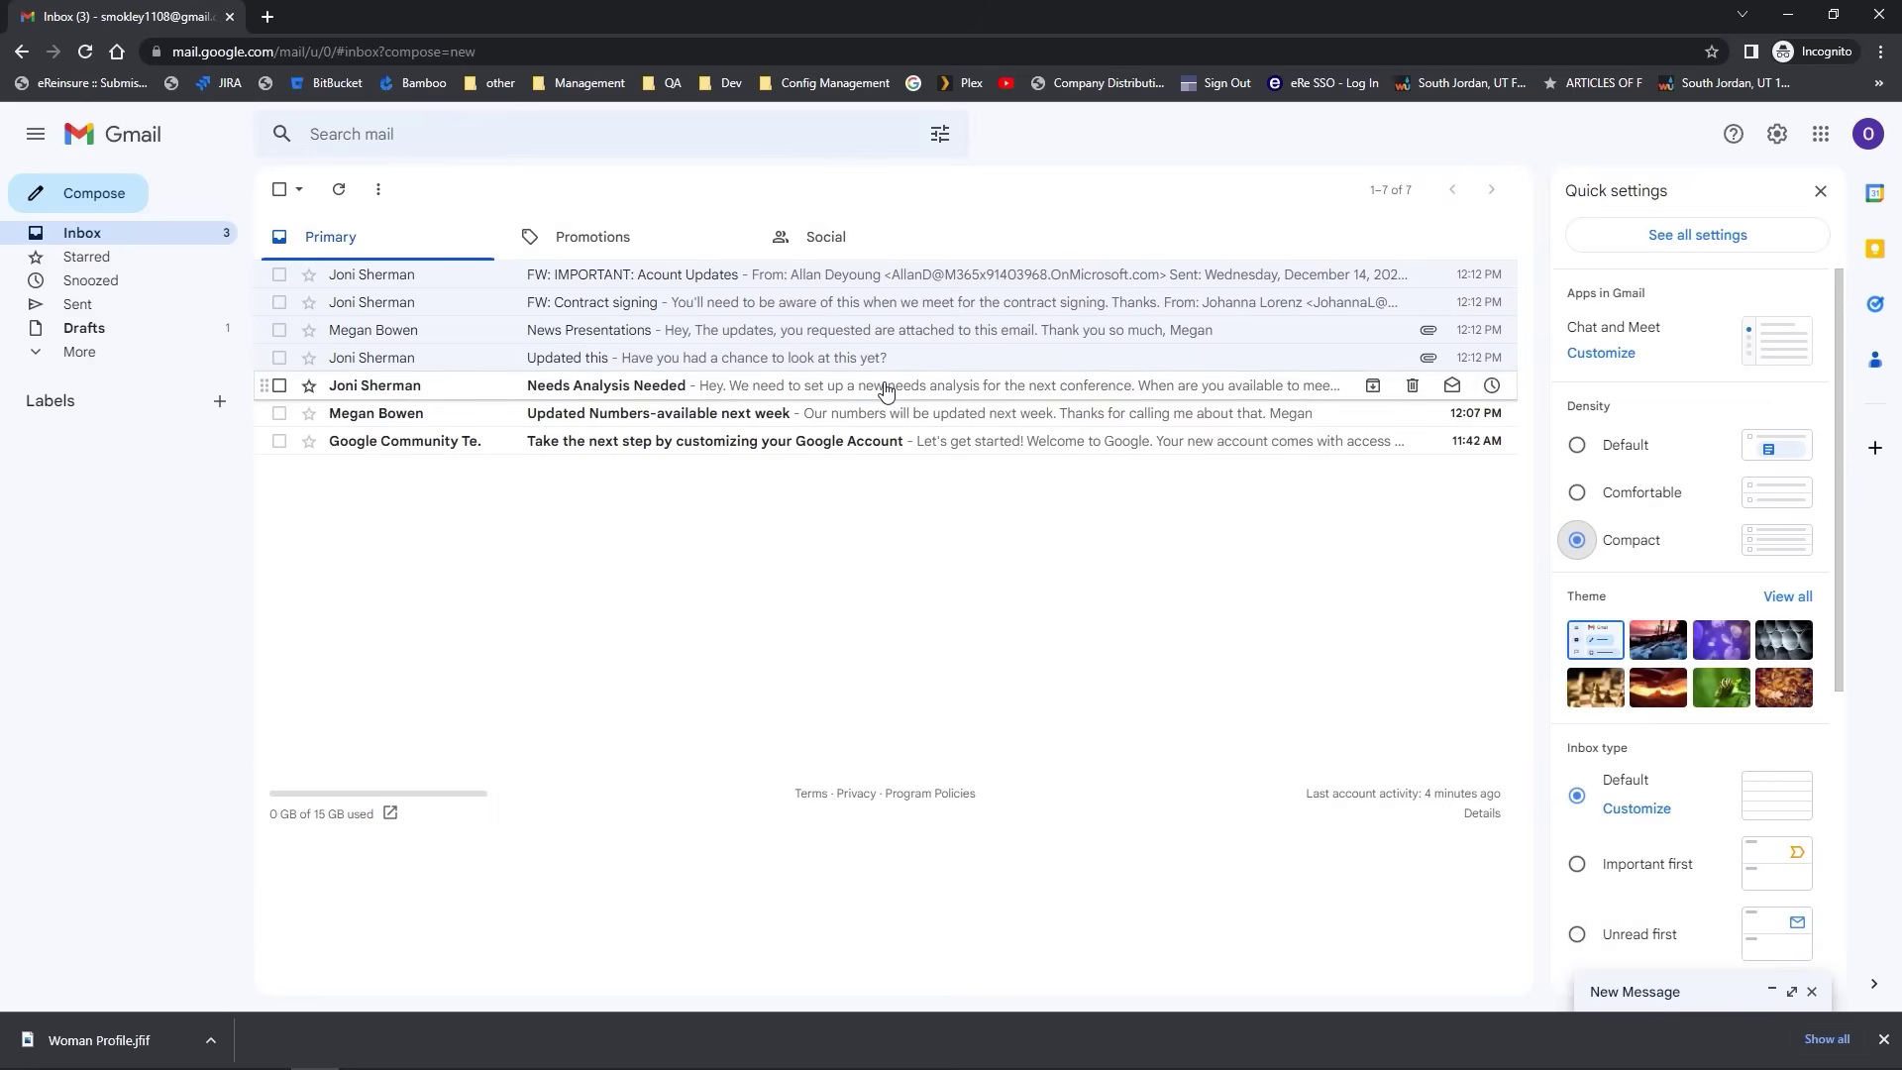
{"action": "left_click", "coordinate": [1577, 494]}
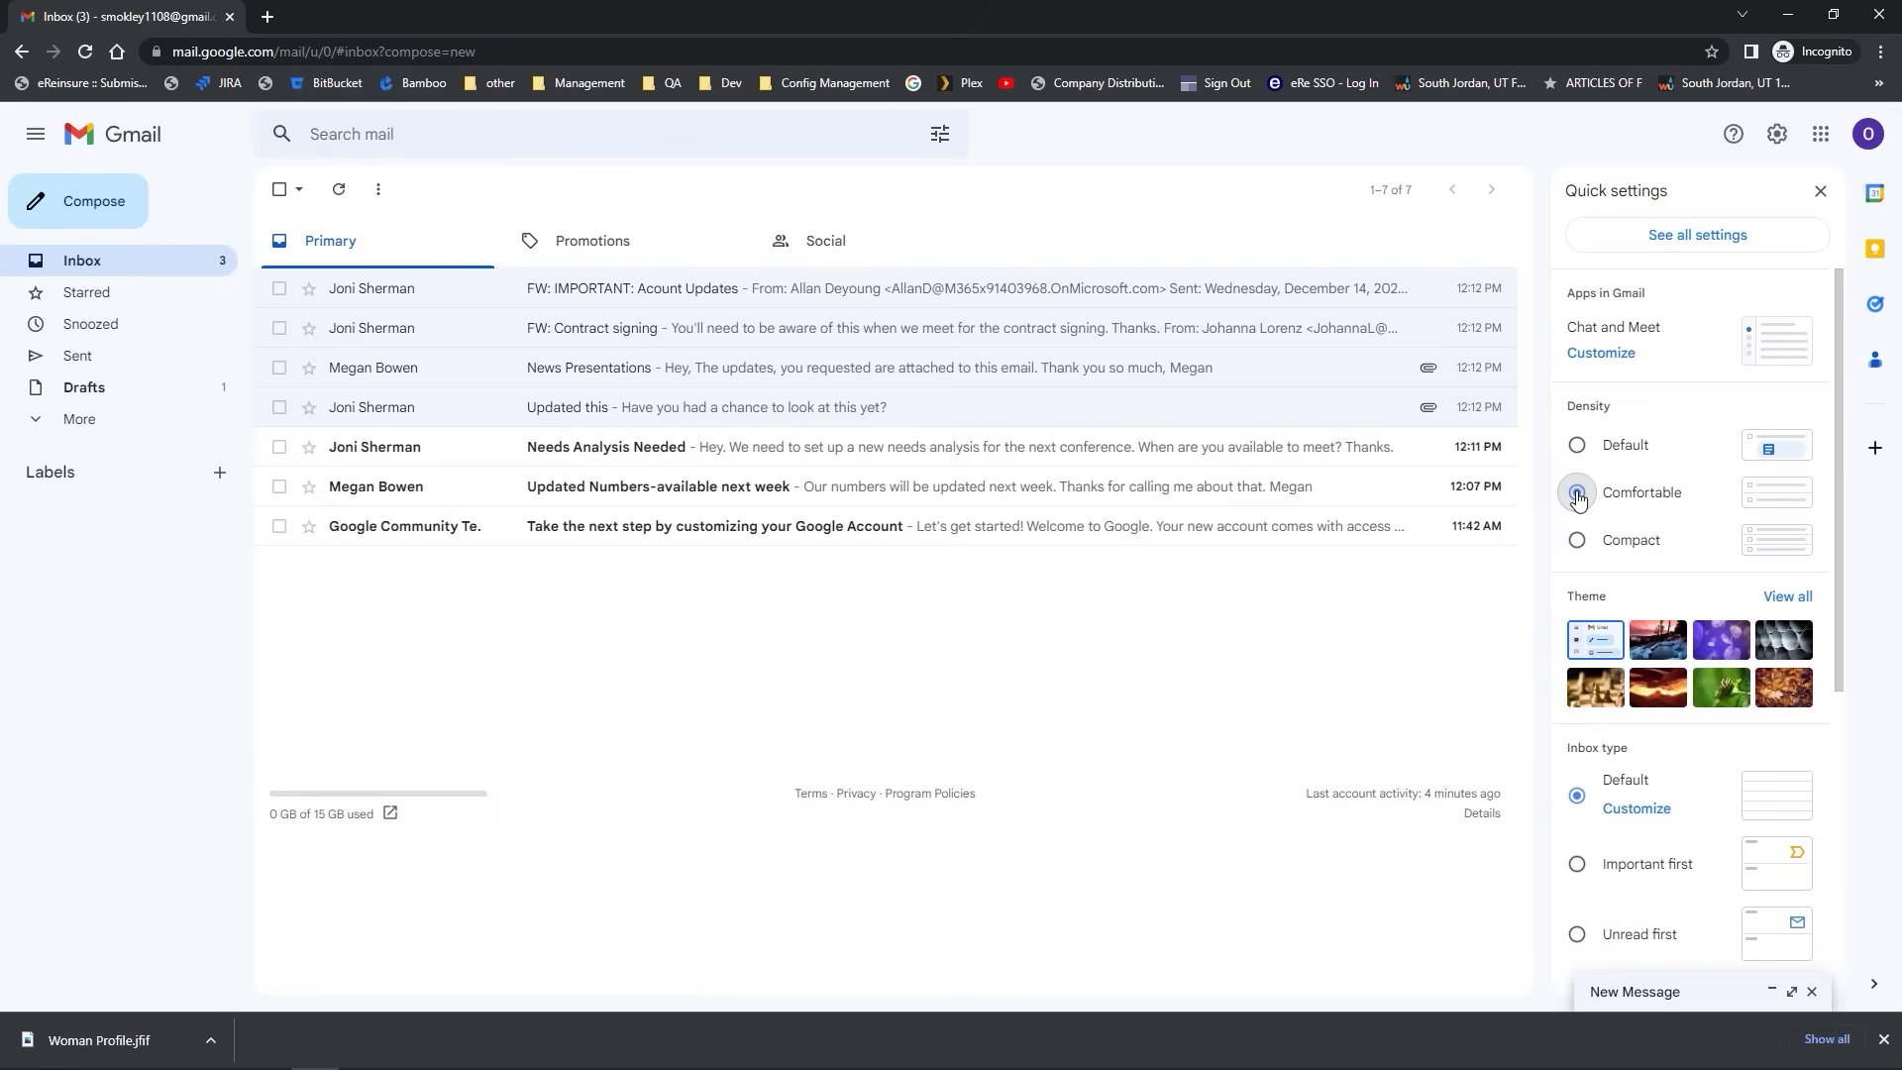
Preview the featured sunset-over-fog photo as the theme's background image, and cancel the theme change.
{"action": "scroll", "coordinate": [1664, 480], "scroll_direction": "down", "scroll_amount": 2}
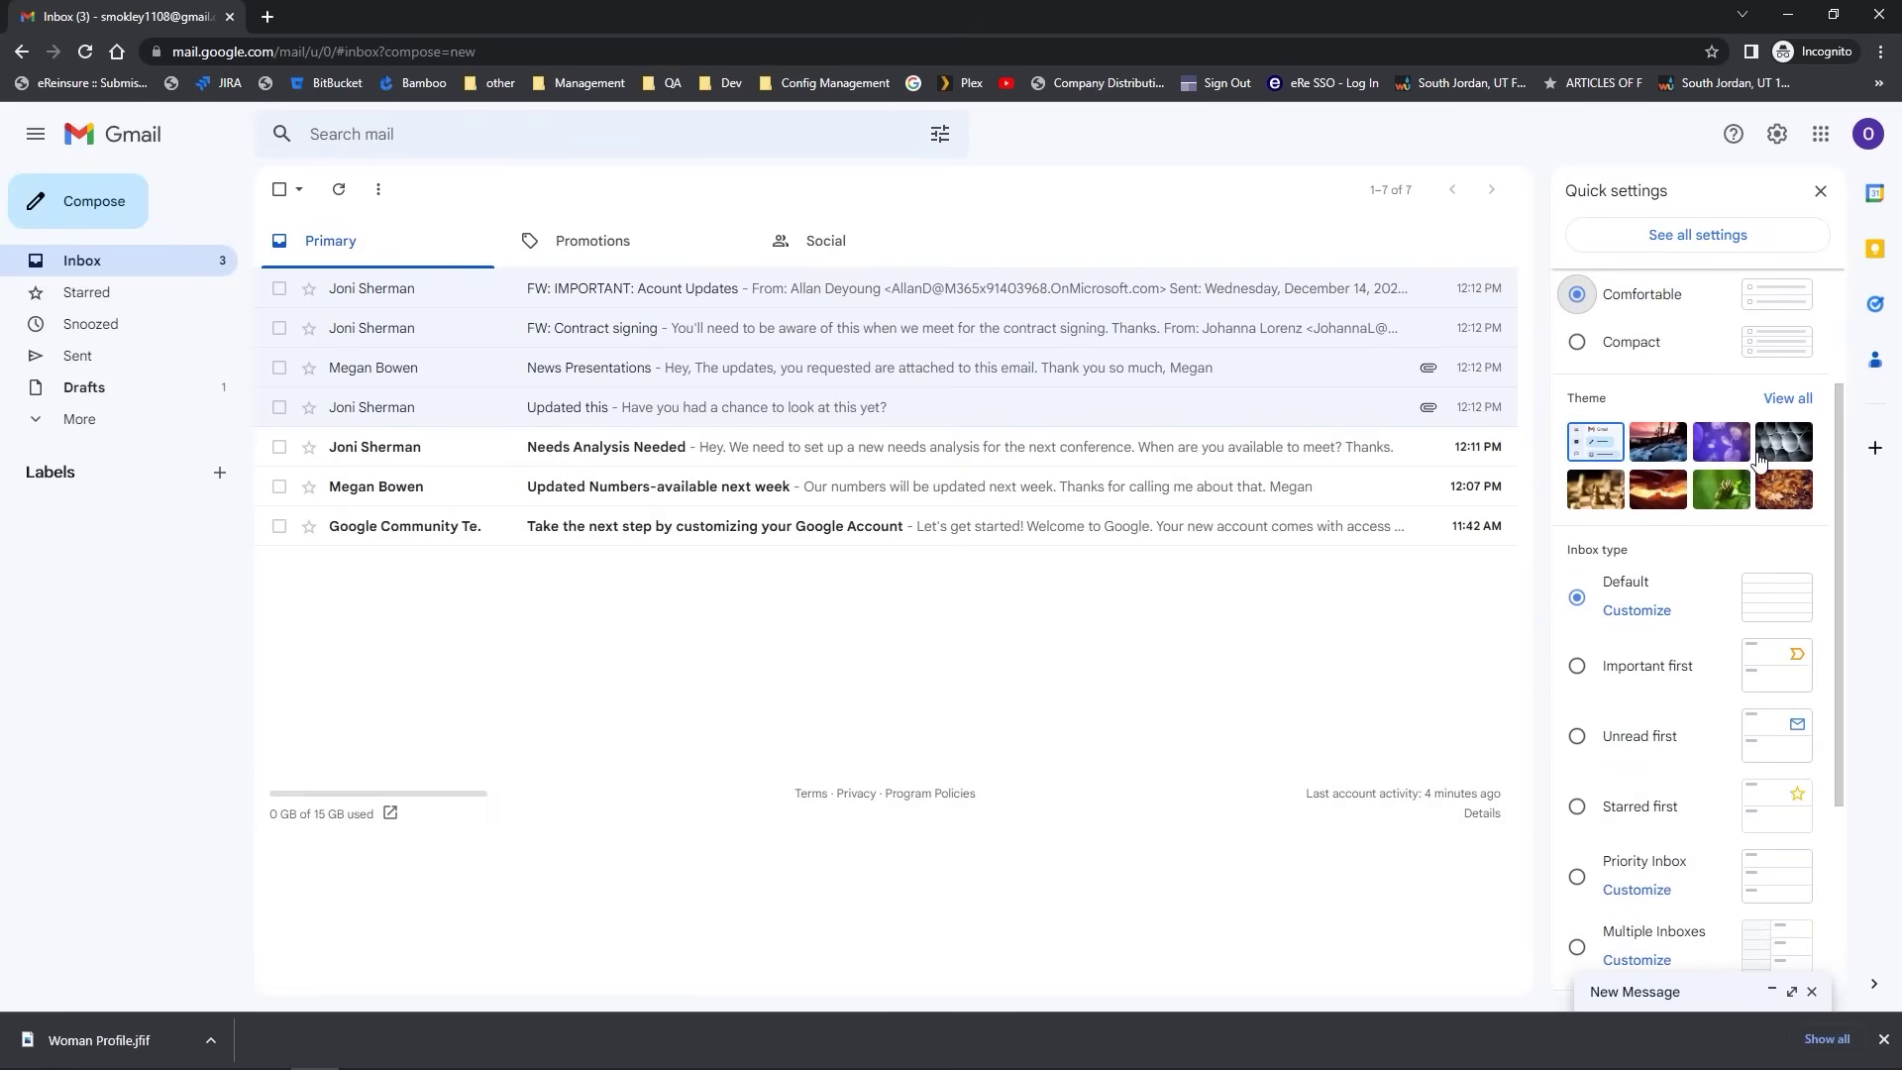
{"action": "left_click", "coordinate": [1792, 399]}
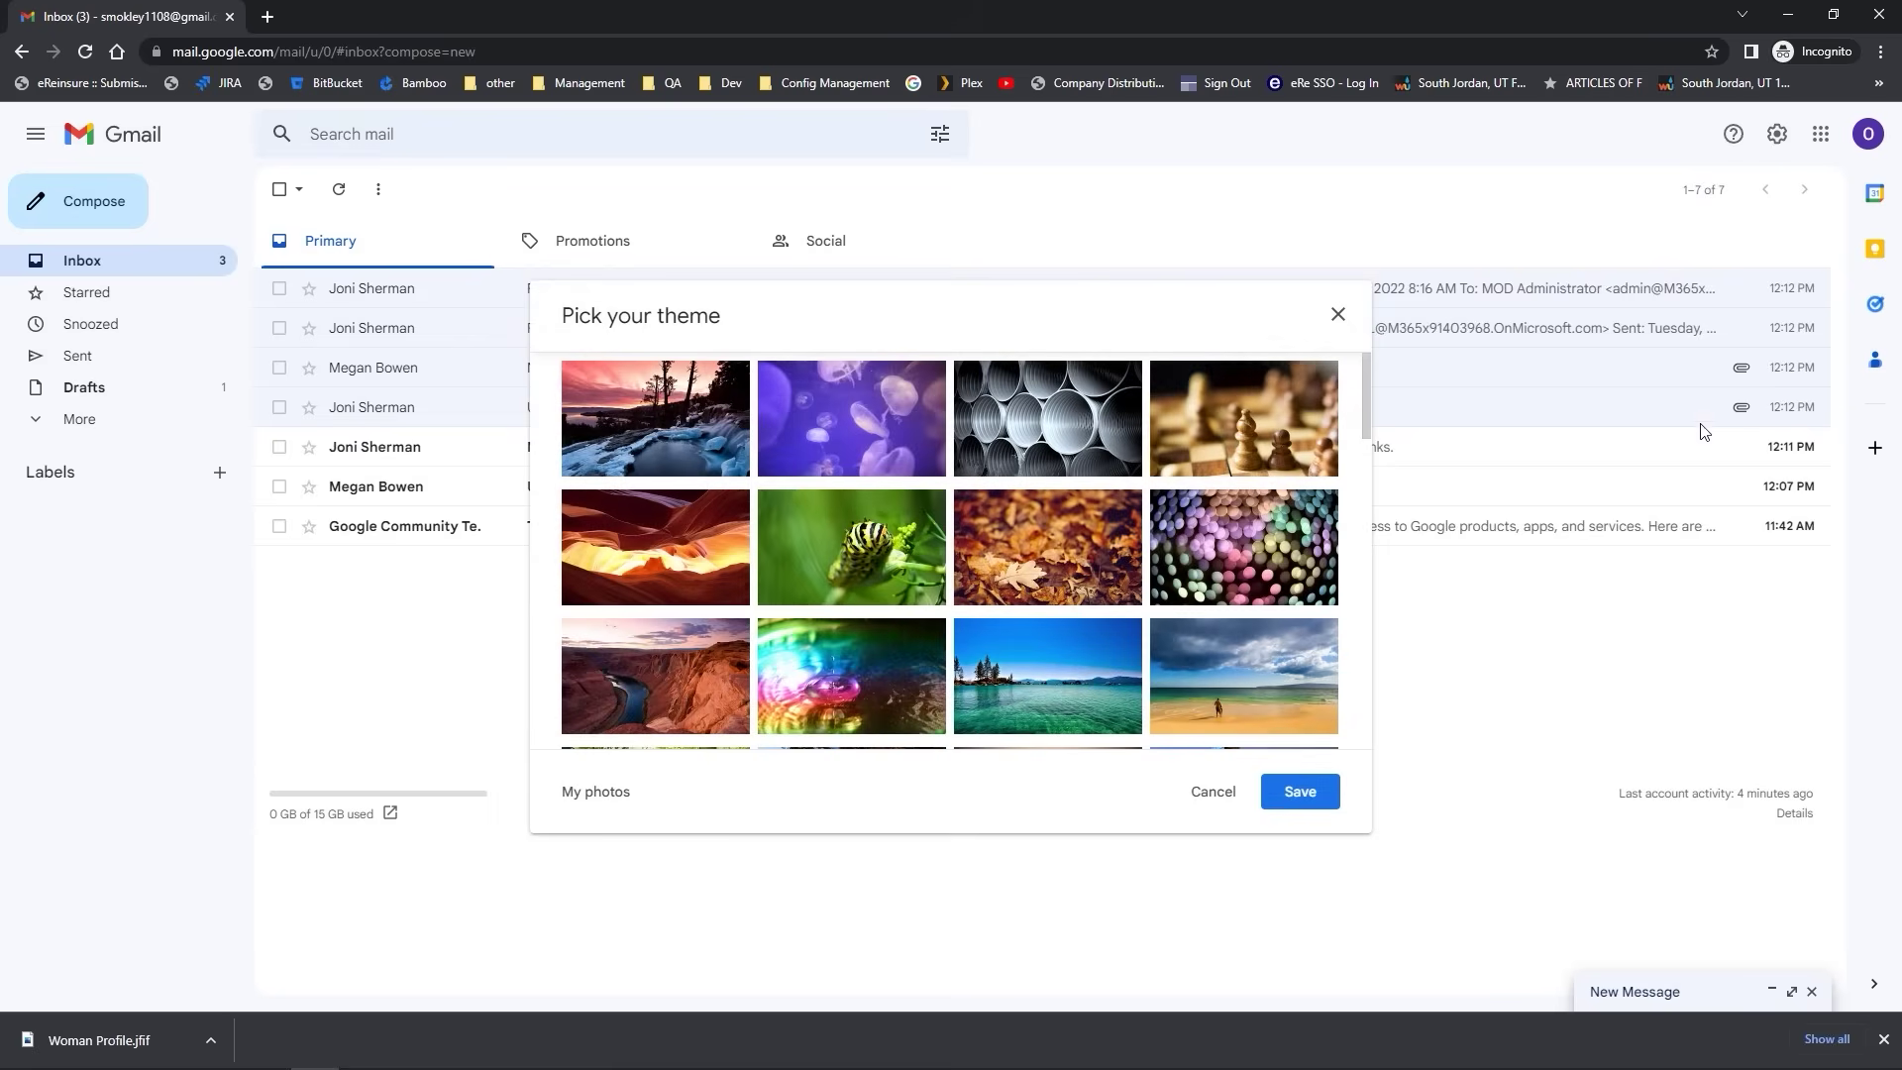
{"action": "left_click", "coordinate": [580, 797]}
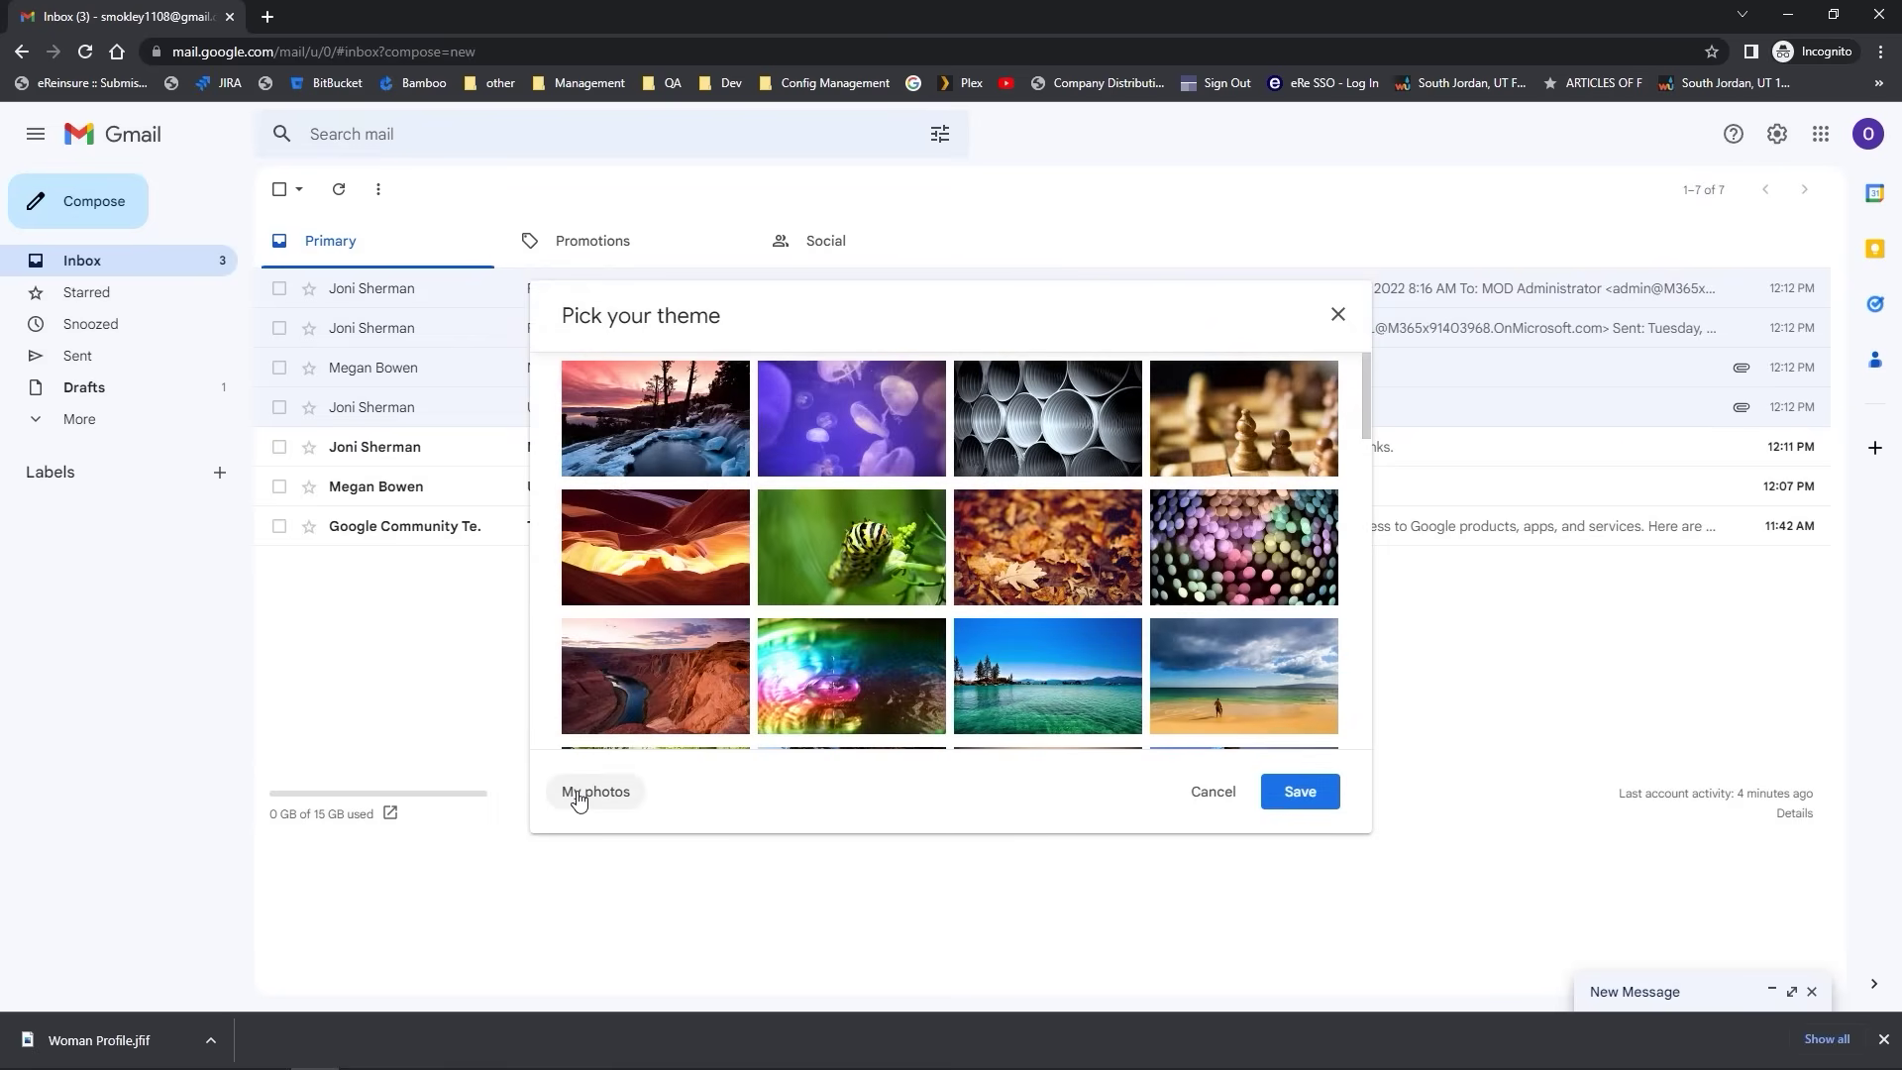
{"action": "left_click_drag", "start_coordinate": [1365, 424], "coordinate": [1356, 544]}
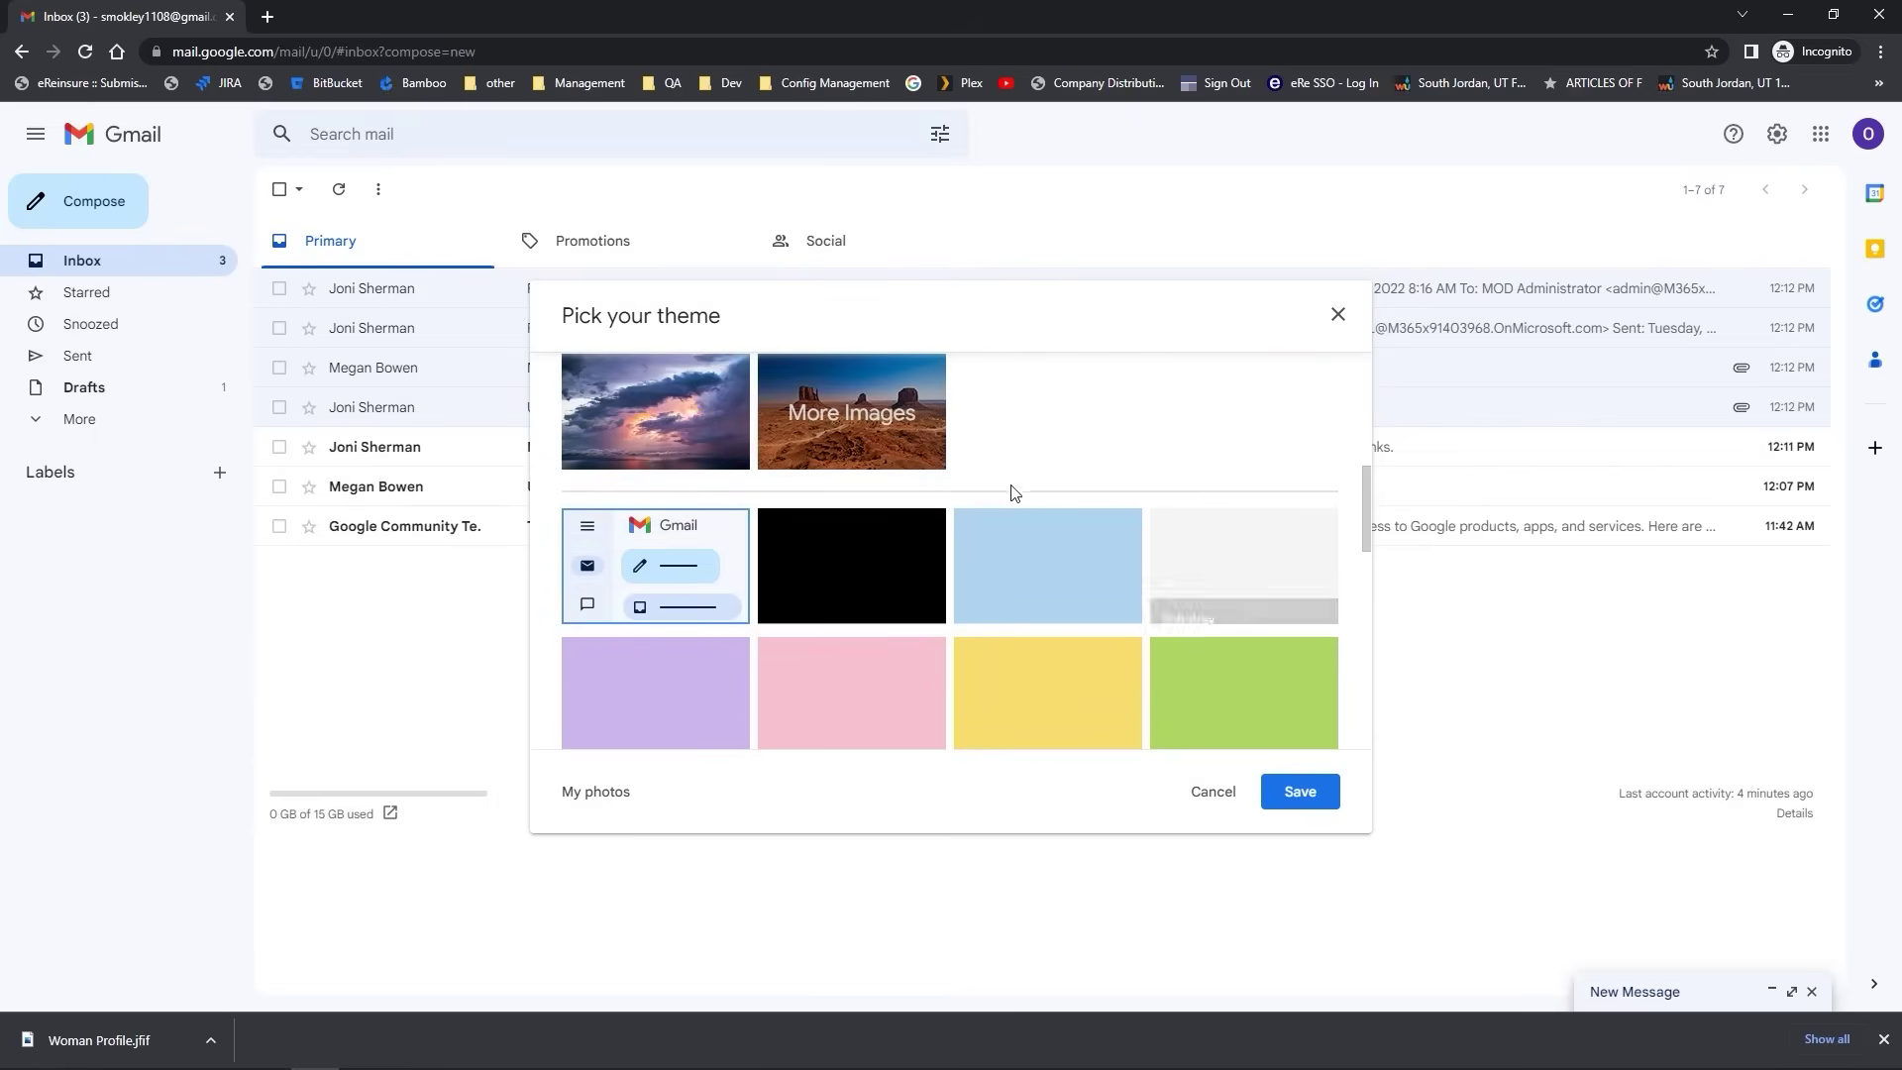
{"action": "left_click", "coordinate": [848, 416]}
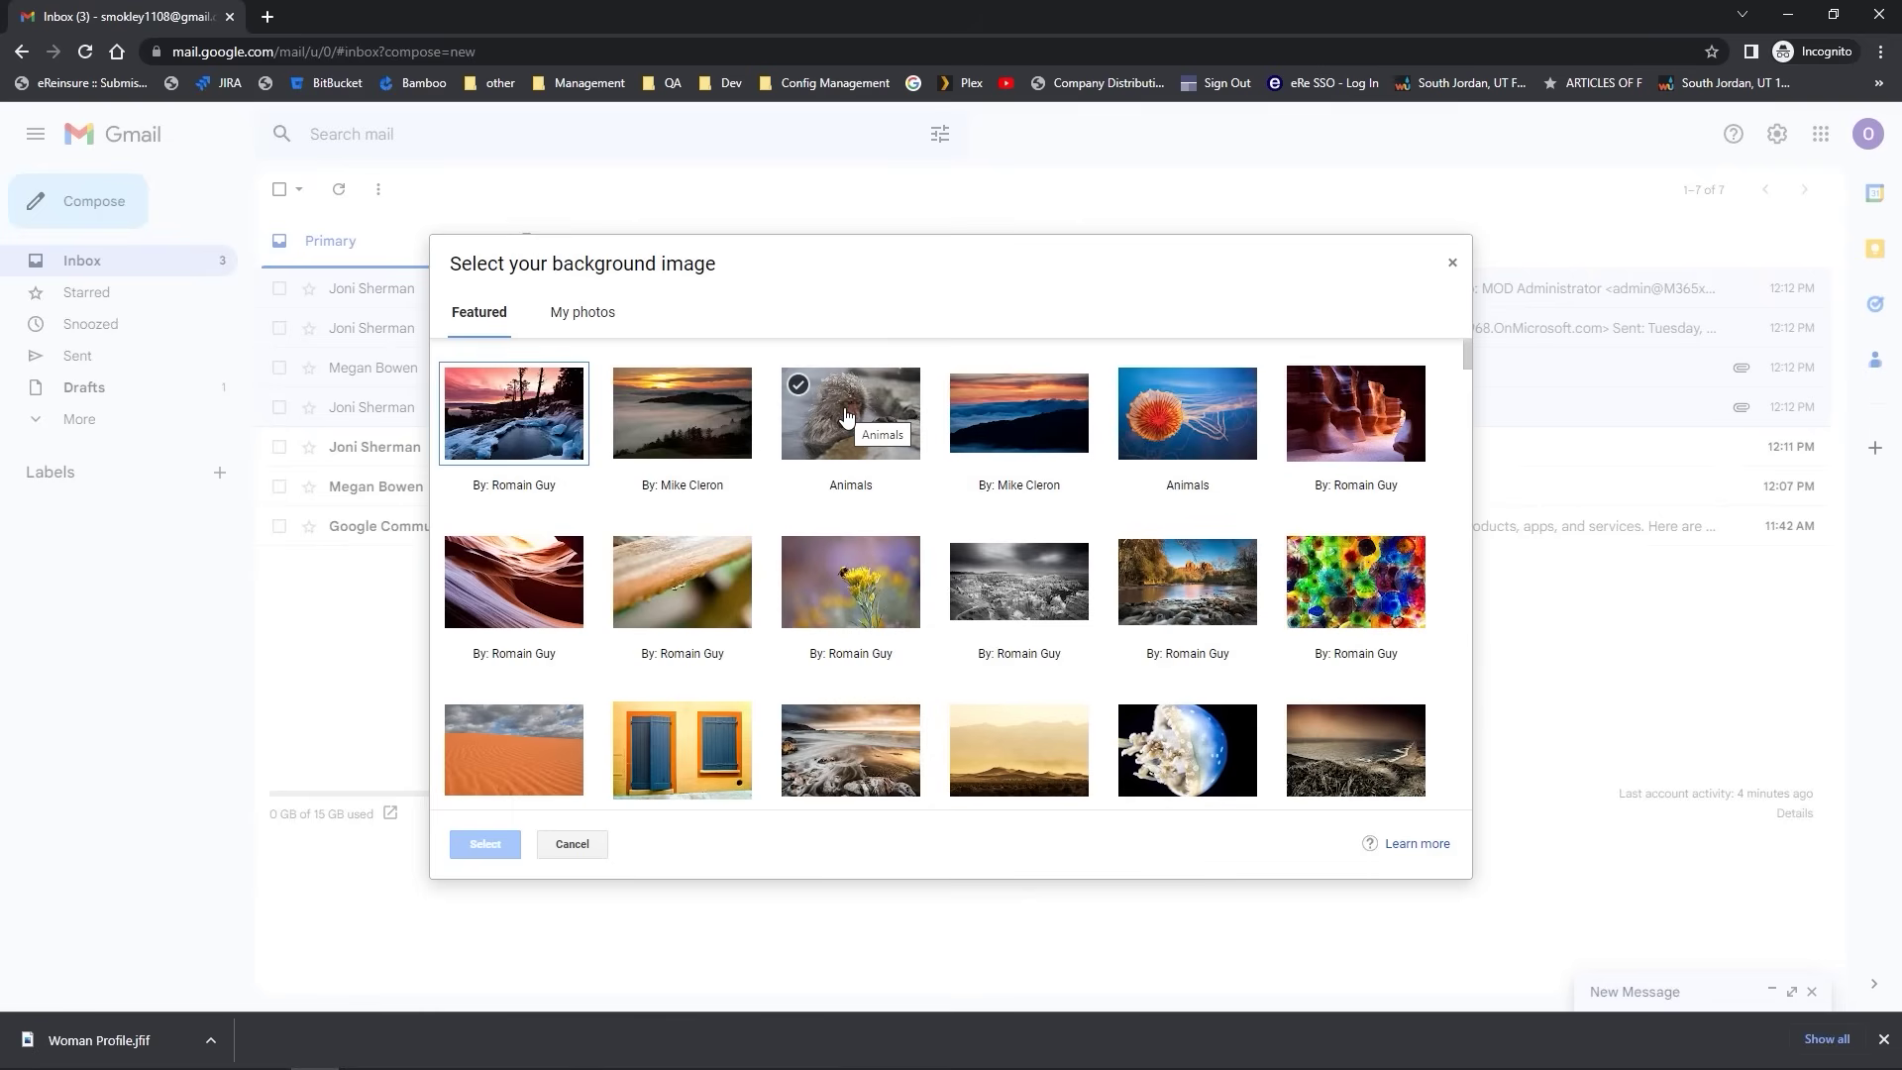
{"action": "left_click", "coordinate": [692, 442]}
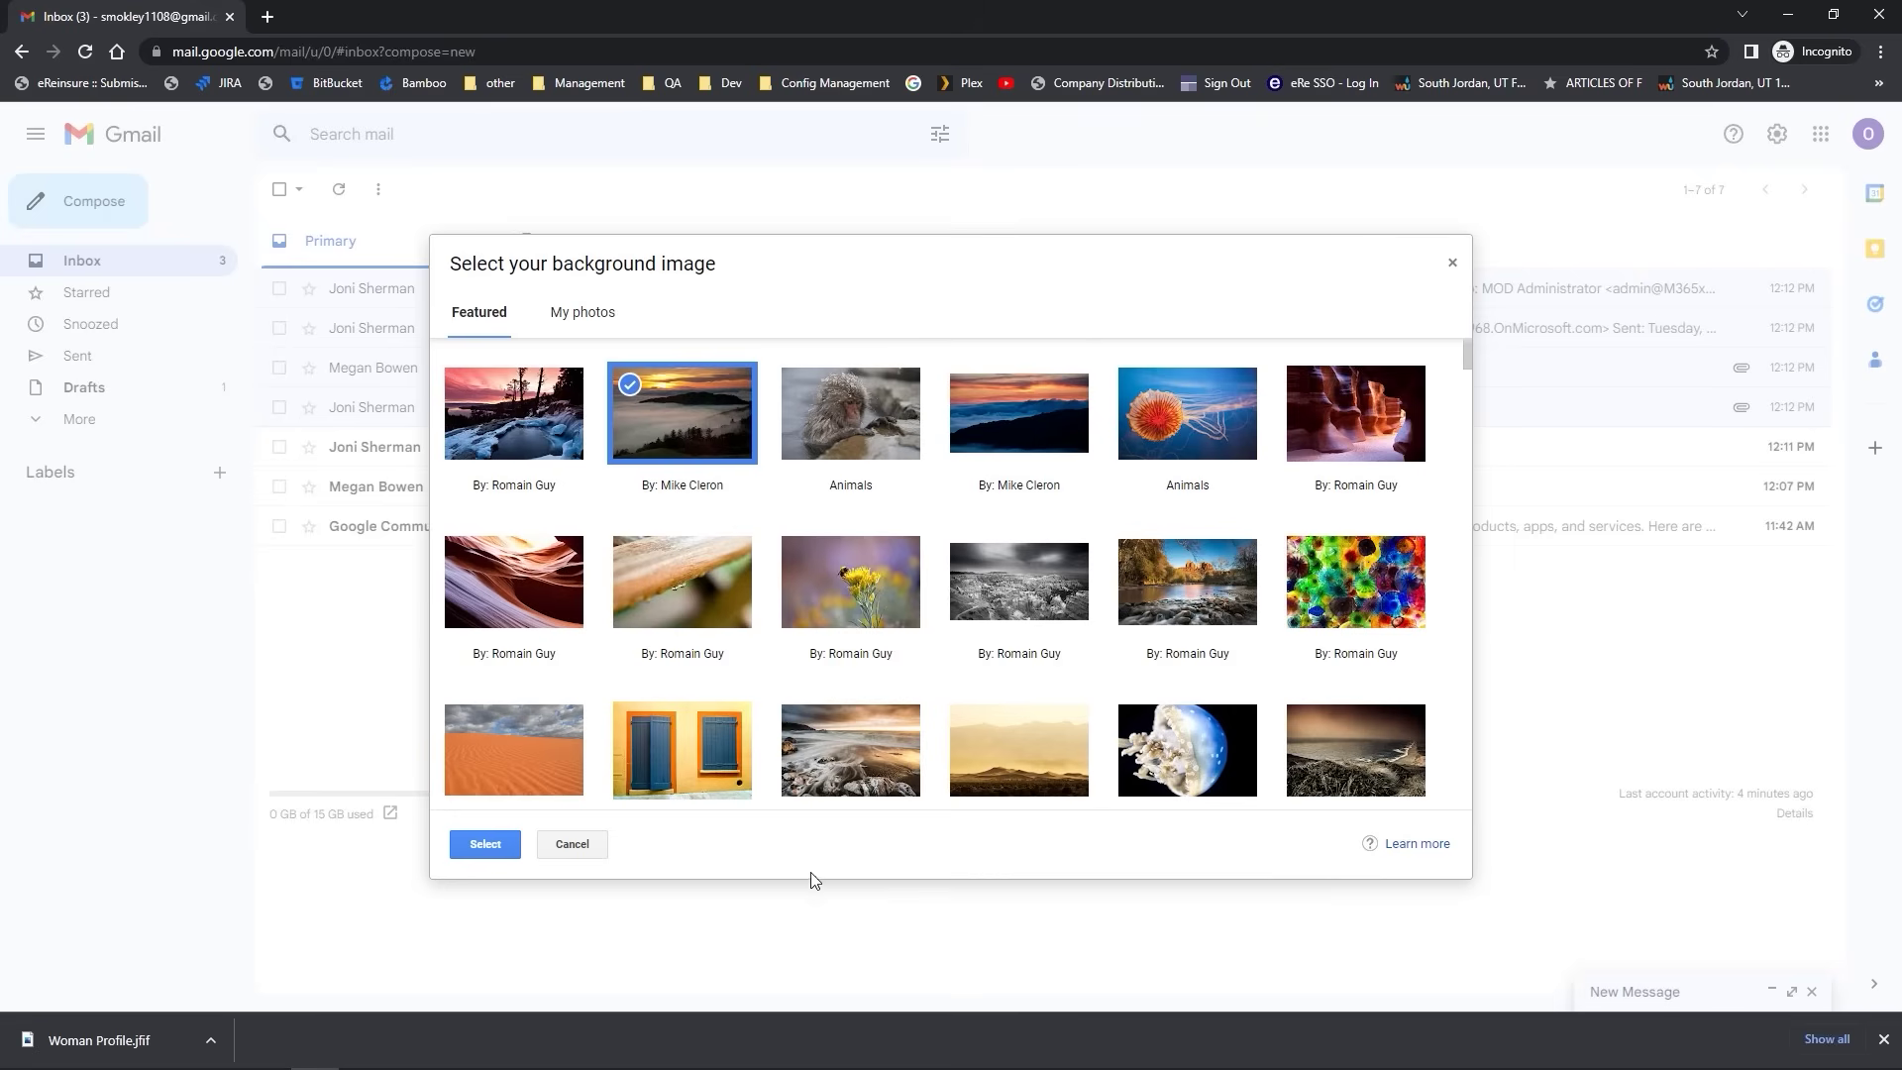
{"action": "left_click", "coordinate": [486, 844]}
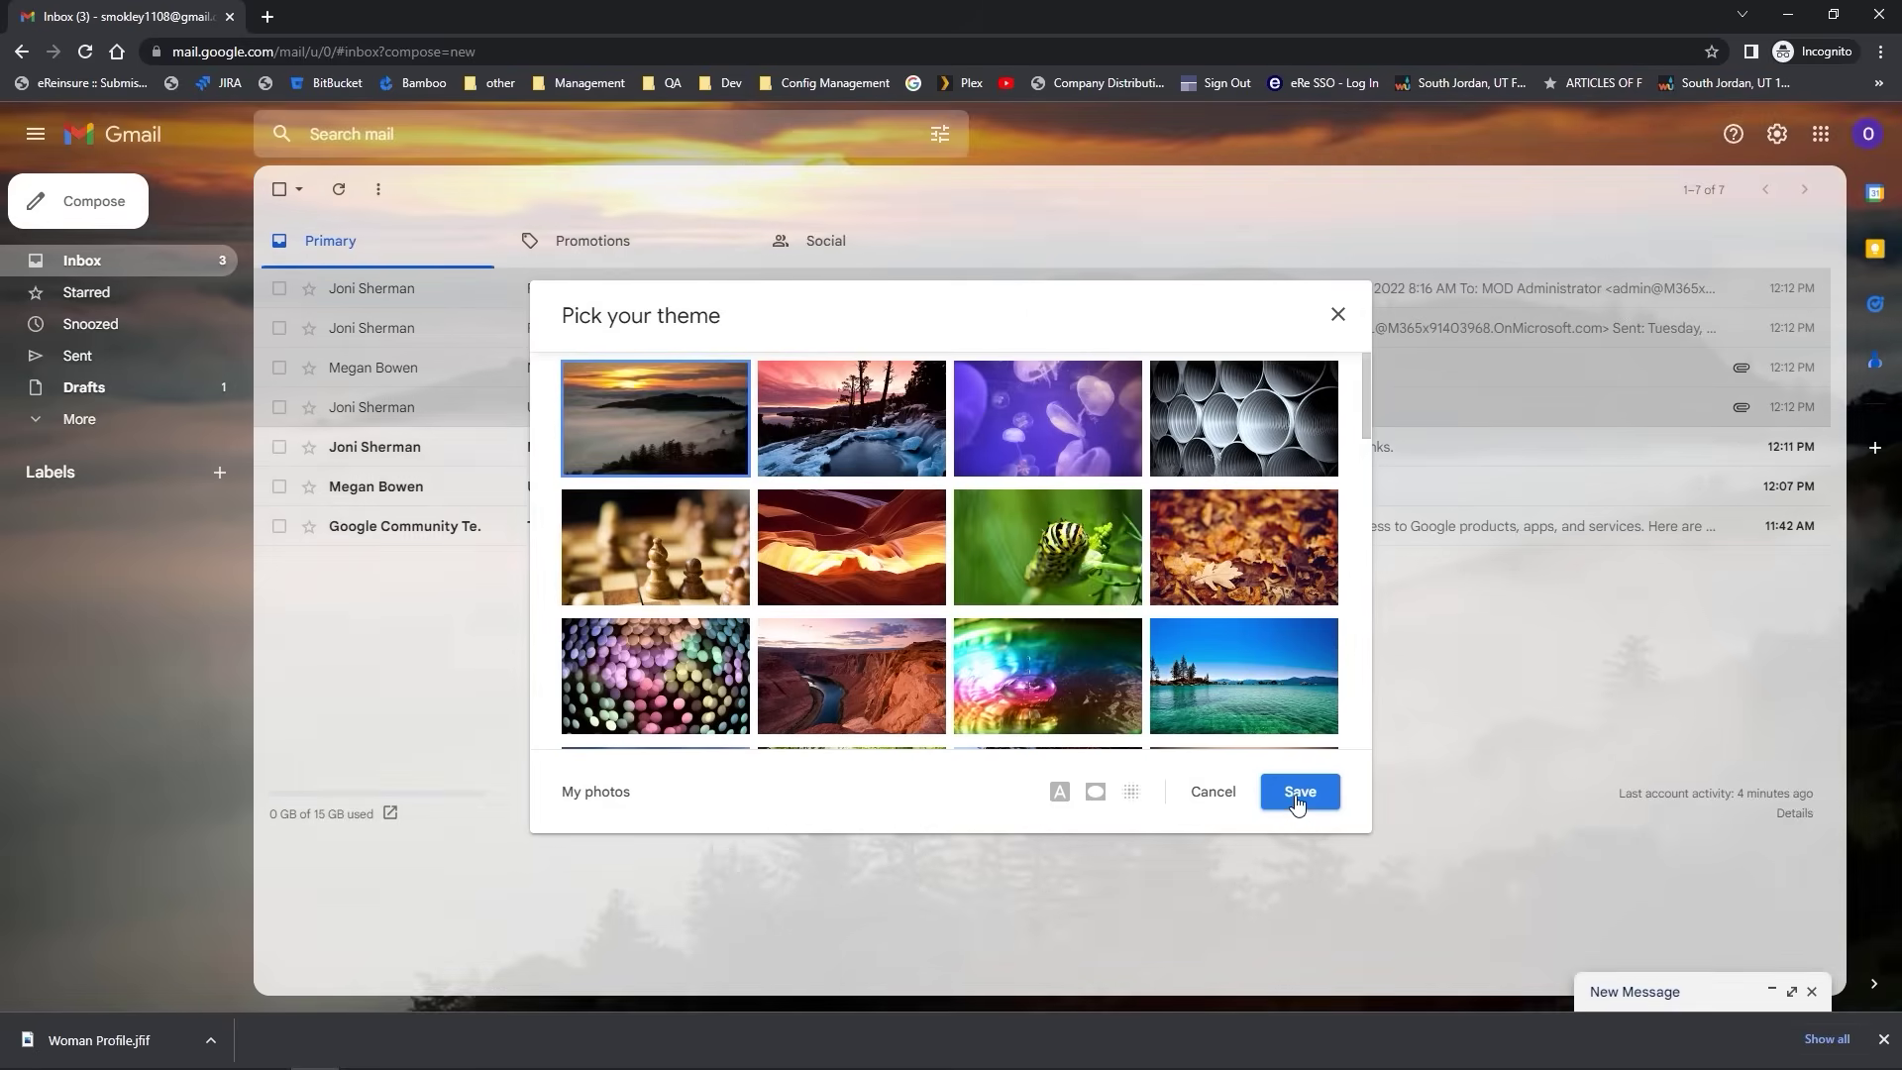
{"action": "left_click", "coordinate": [1214, 791]}
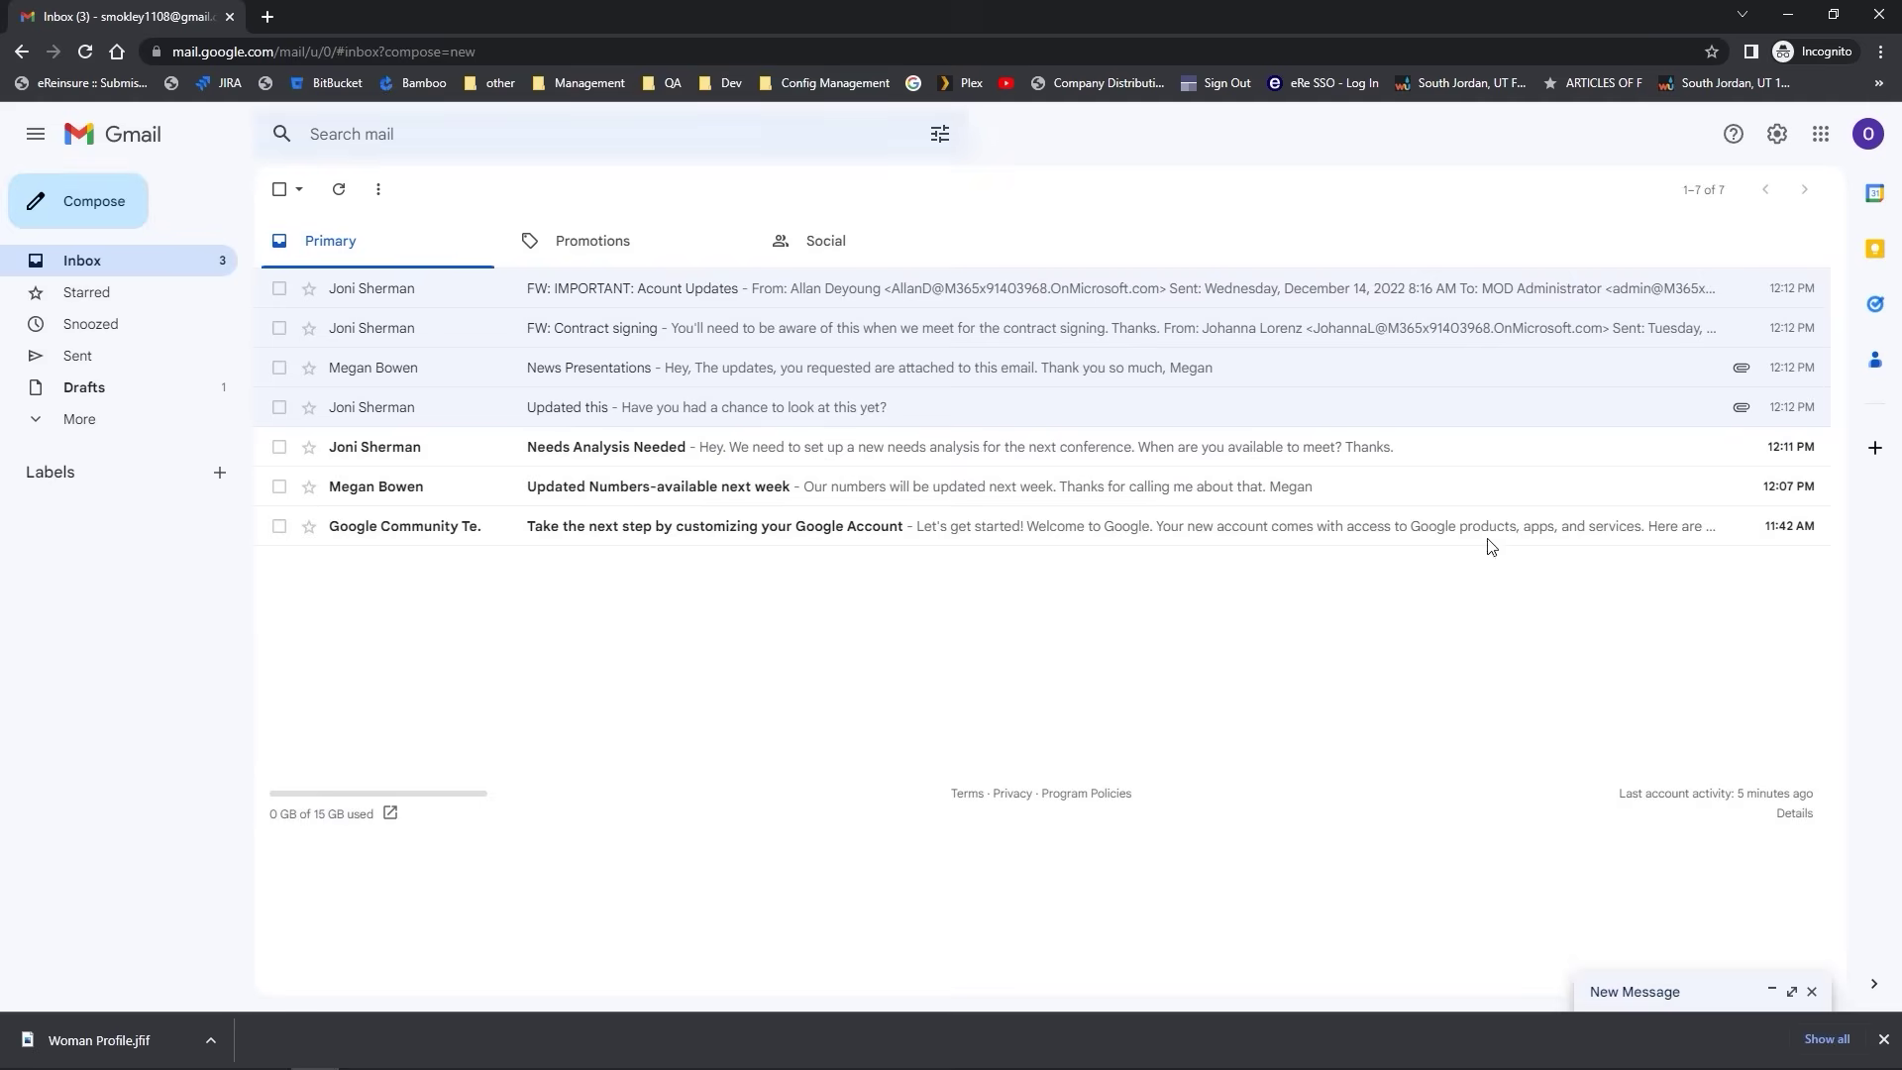
Try the Important first, Unread first and Priority Inbox types, and set the inbox type back to Default.
{"action": "left_click", "coordinate": [1774, 135]}
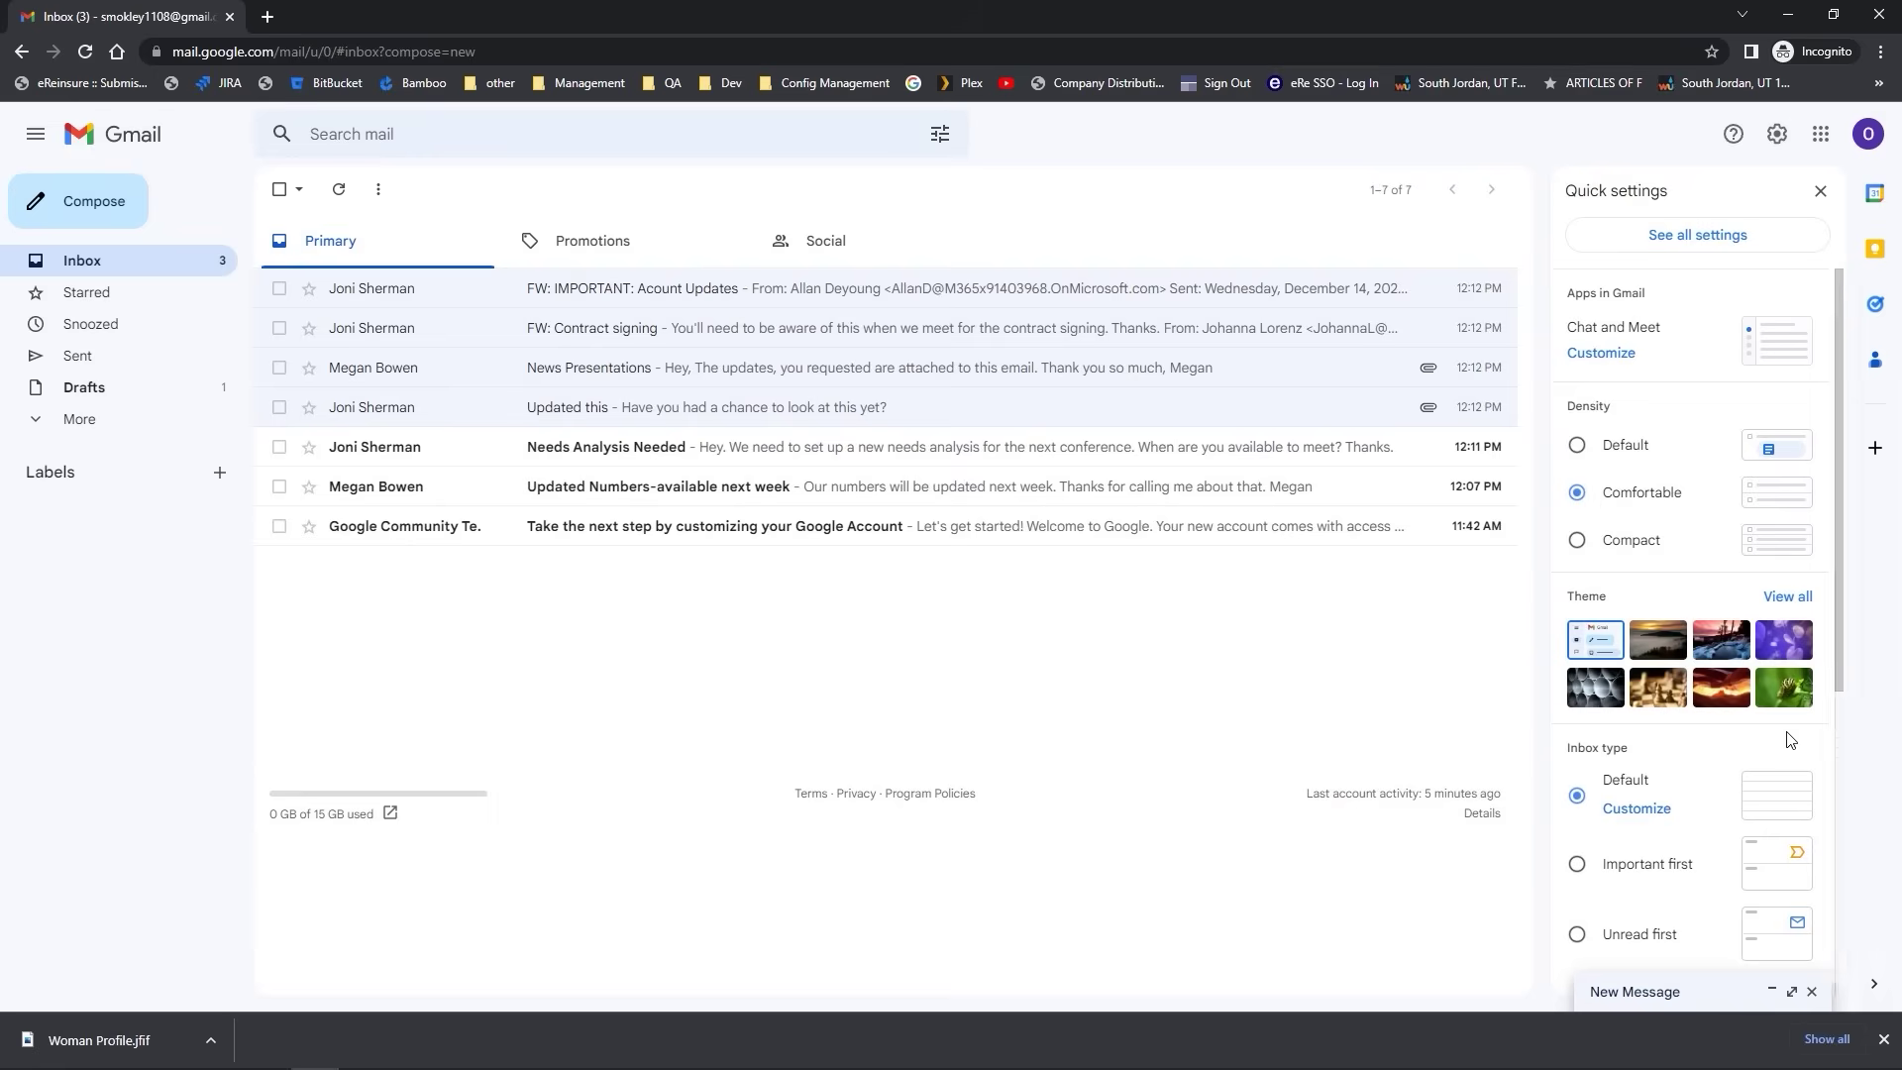
{"action": "scroll", "coordinate": [1764, 743], "scroll_direction": "down", "scroll_amount": 3}
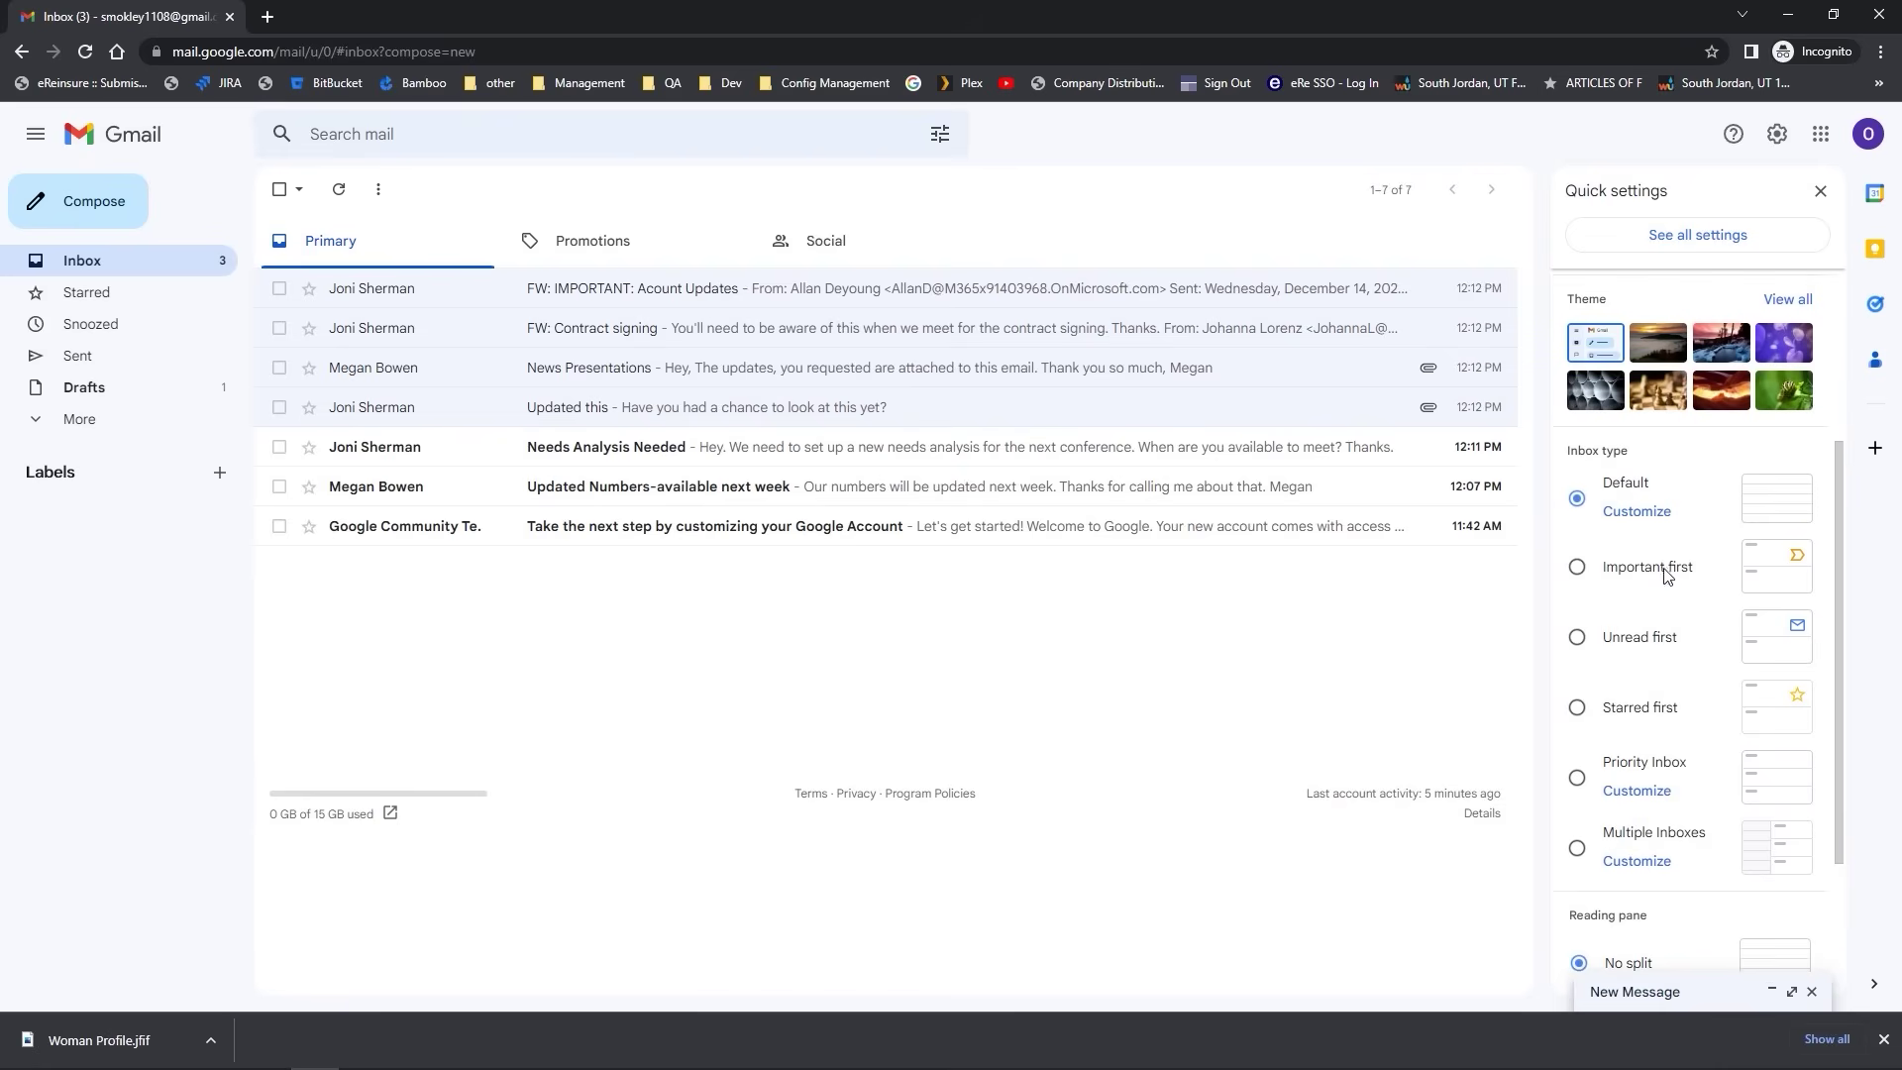
{"action": "left_click", "coordinate": [1652, 510]}
{"action": "left_click", "coordinate": [1579, 572]}
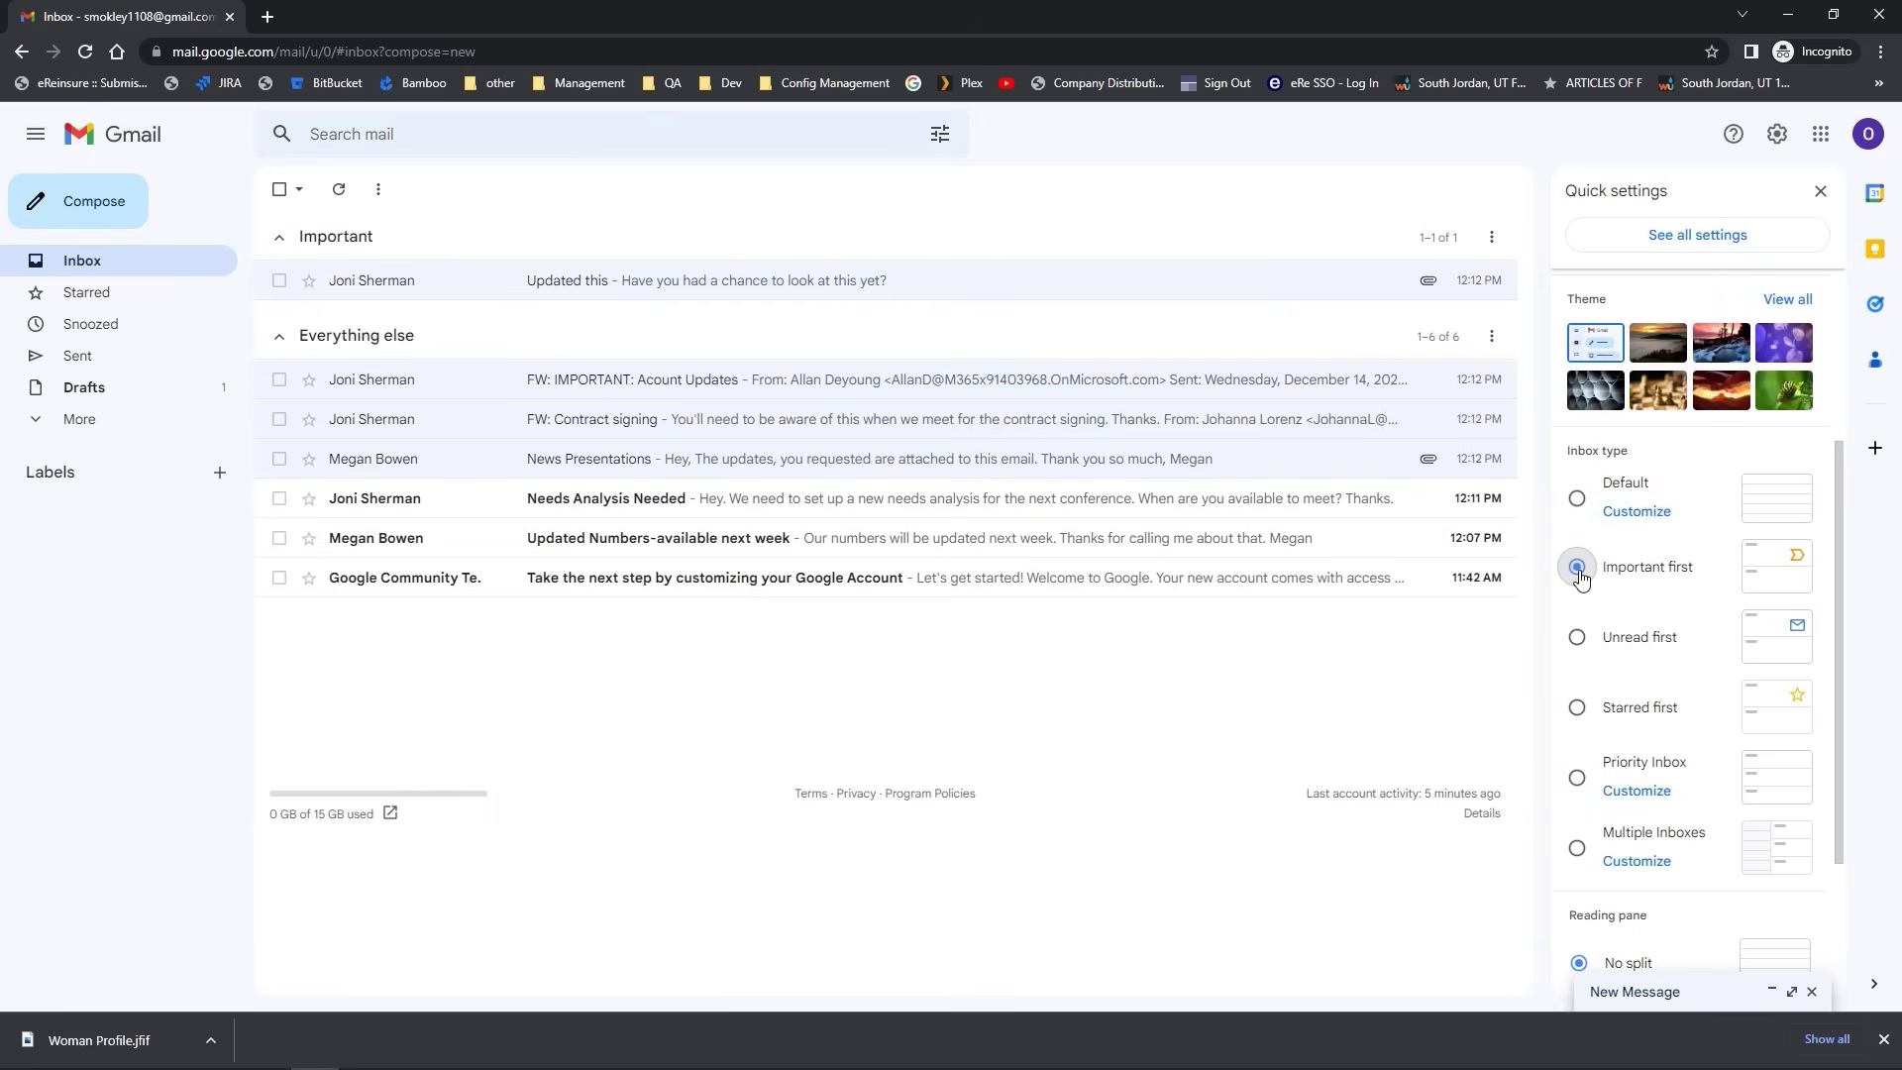
{"action": "left_click", "coordinate": [1578, 642]}
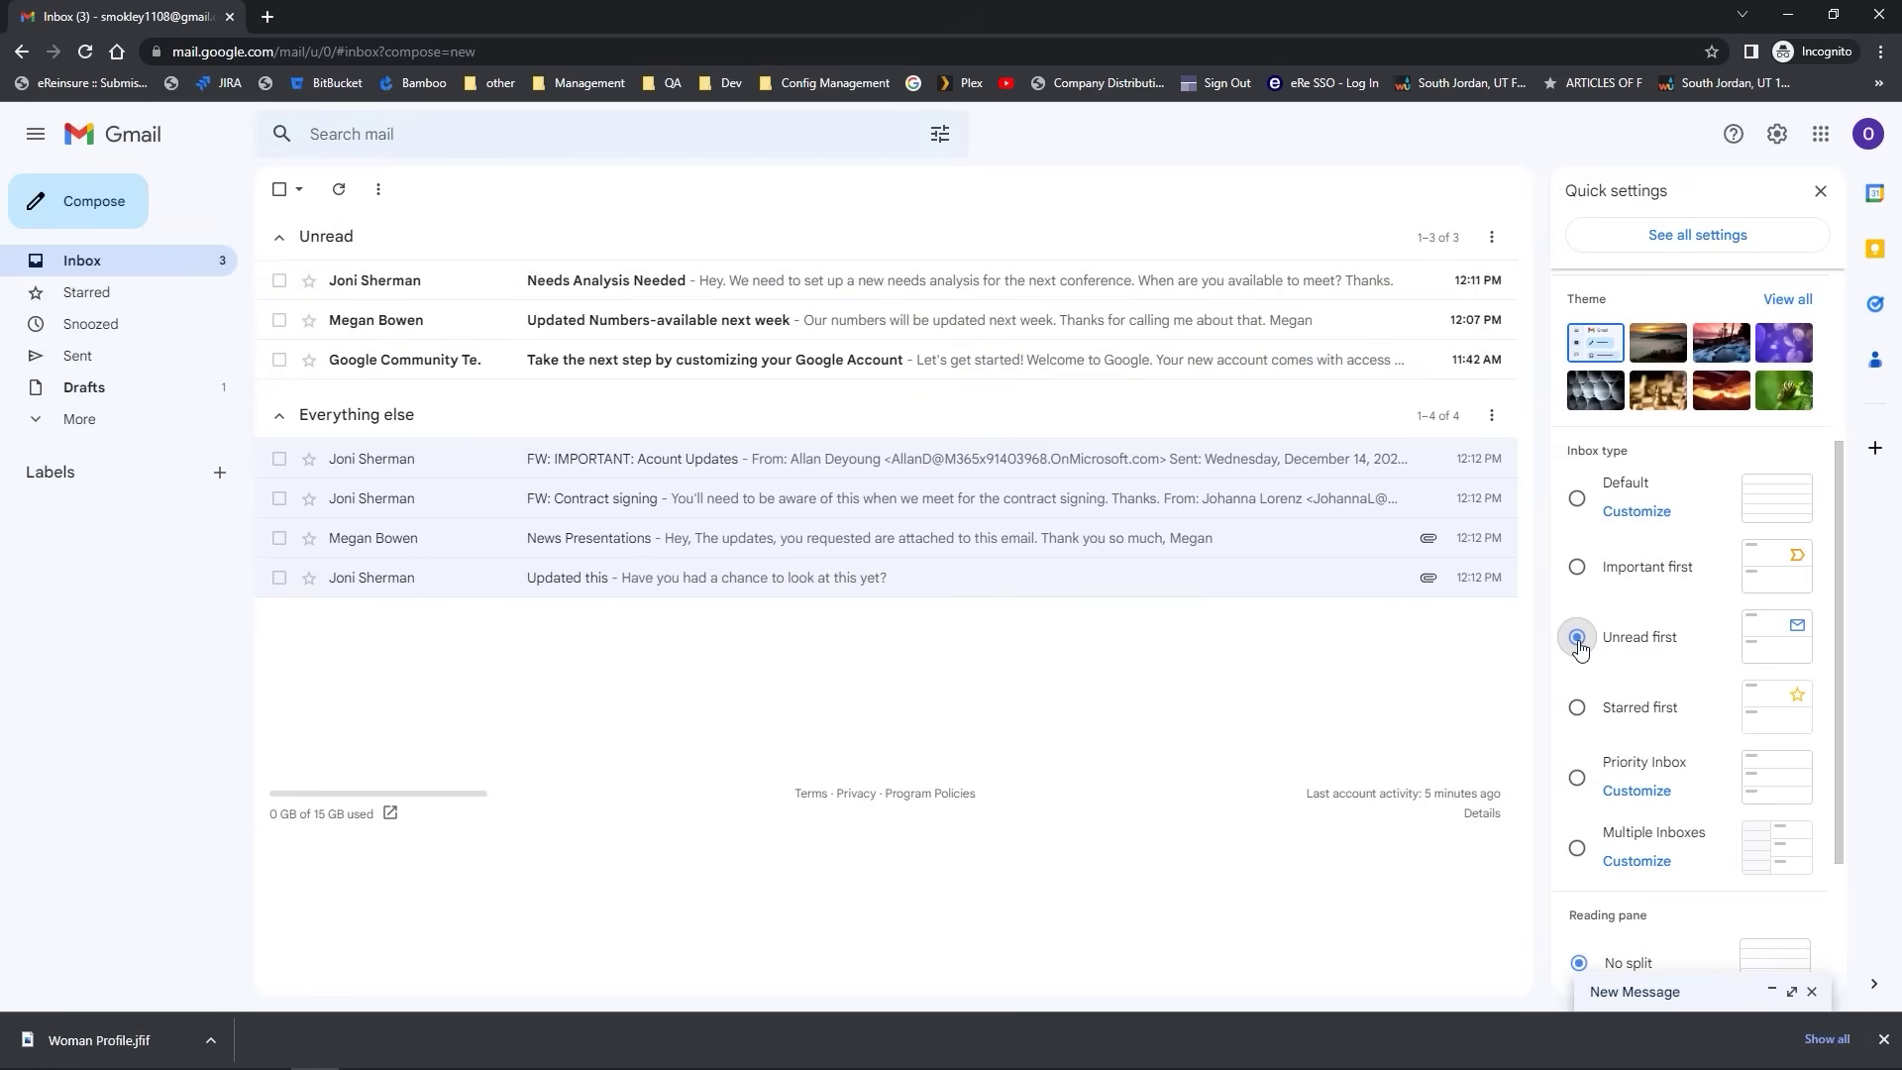
{"action": "left_click", "coordinate": [1577, 780]}
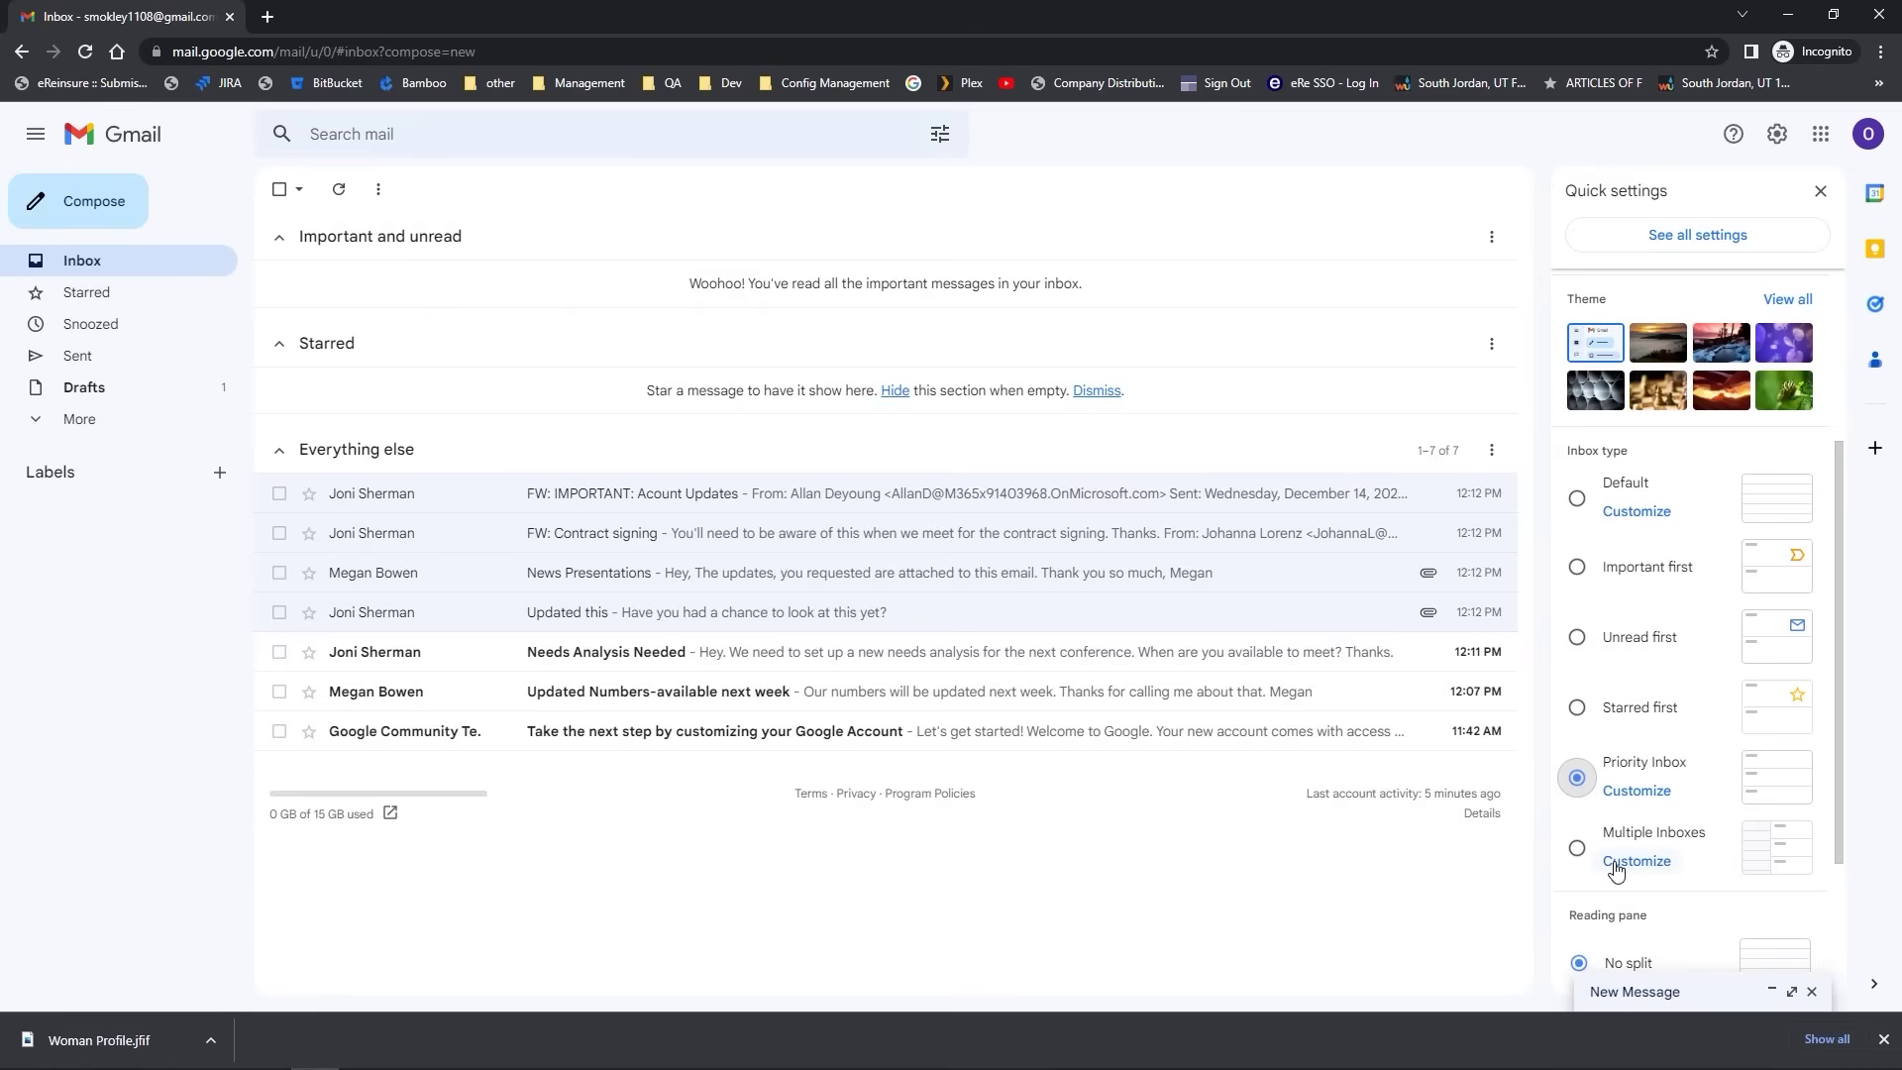
{"action": "left_click", "coordinate": [1577, 500]}
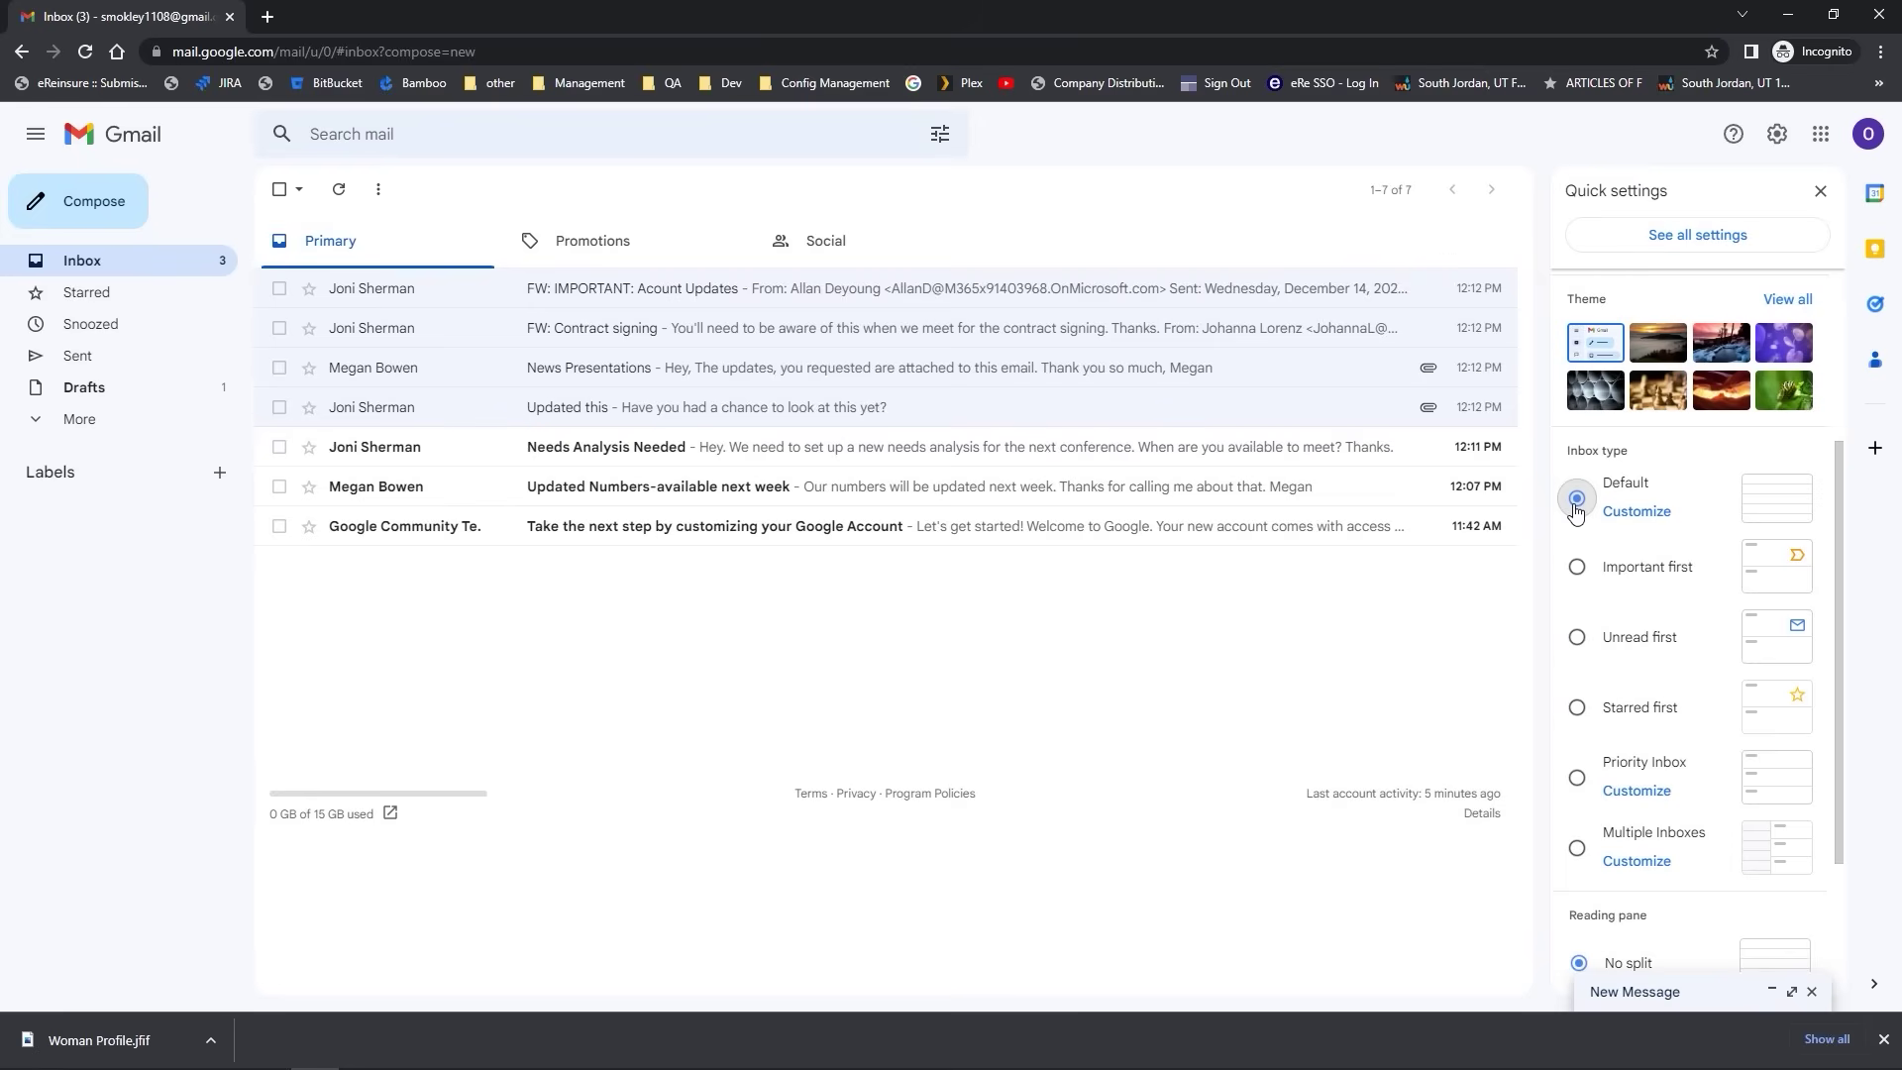
Place the reading pane right of the inbox and reload the mailbox to apply it.
{"action": "scroll", "coordinate": [1843, 594], "scroll_direction": "down", "scroll_amount": 2}
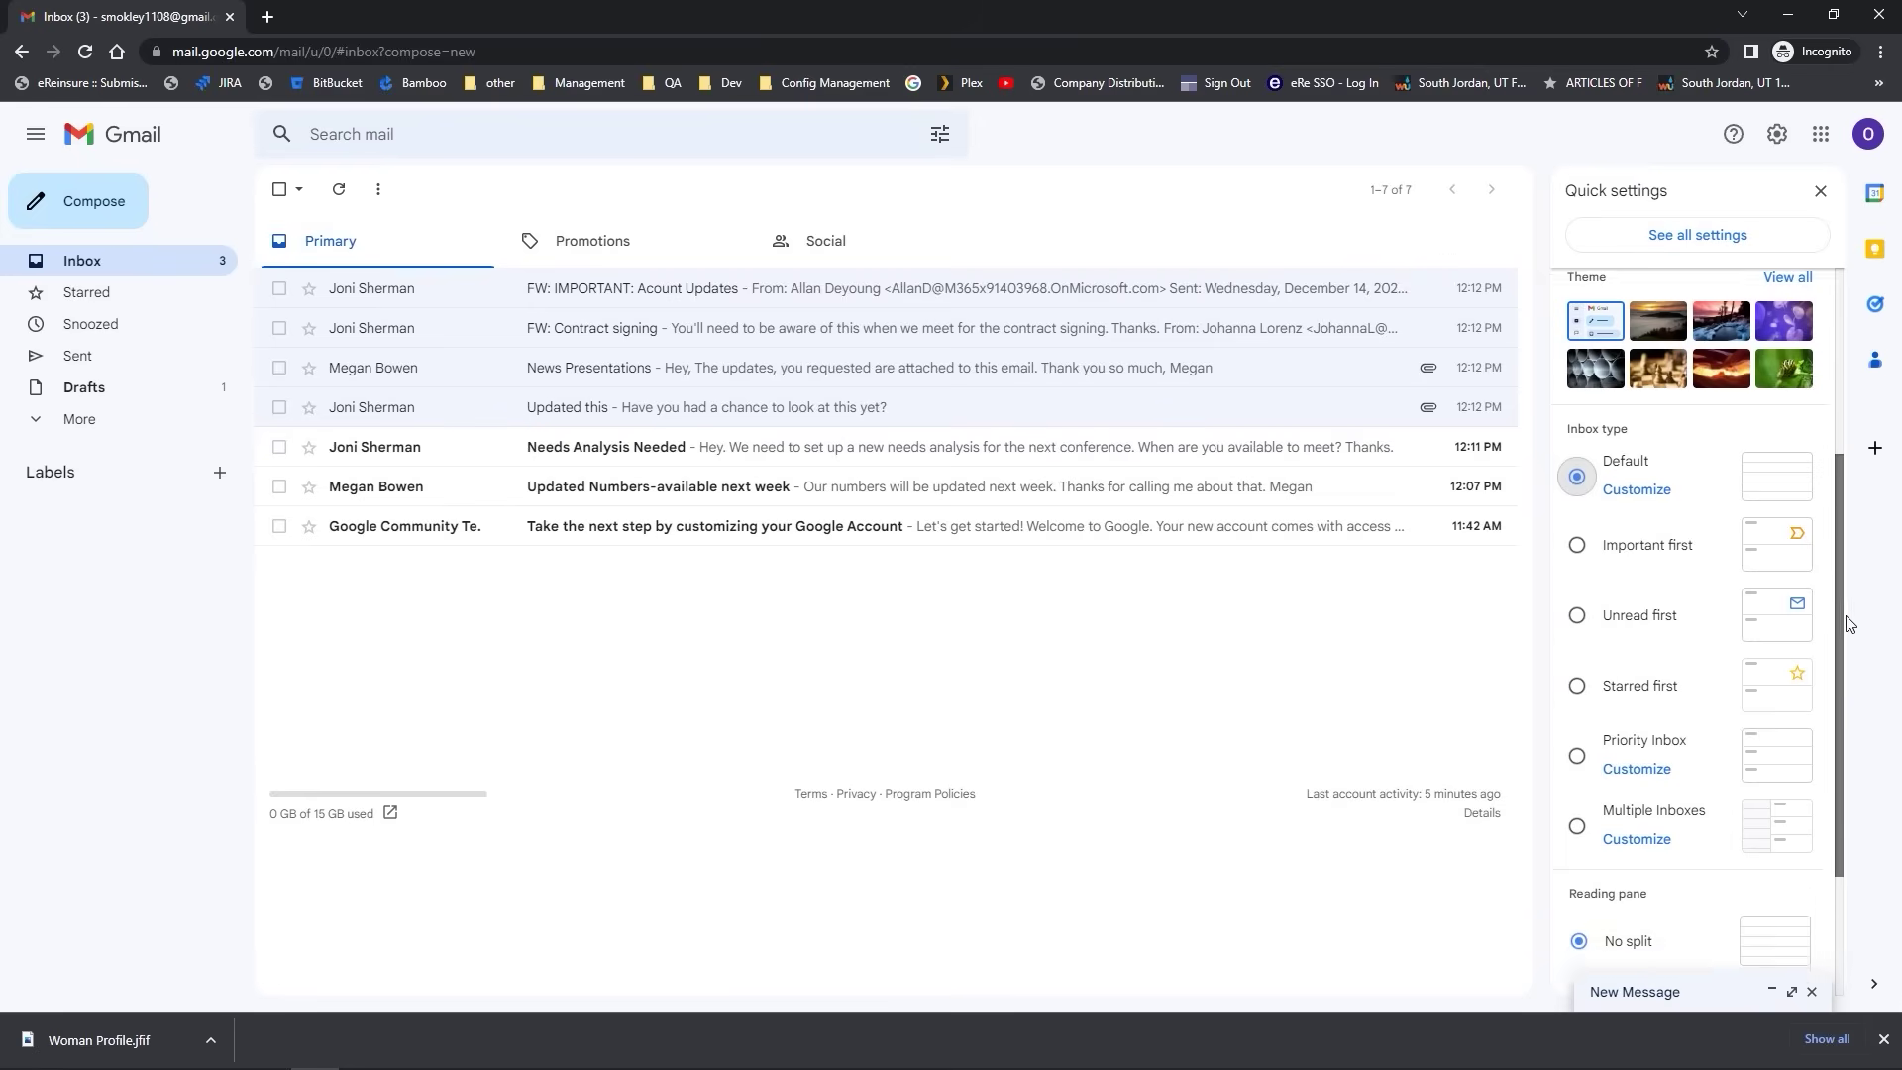
{"action": "scroll", "coordinate": [1848, 624], "scroll_direction": "down", "scroll_amount": 2}
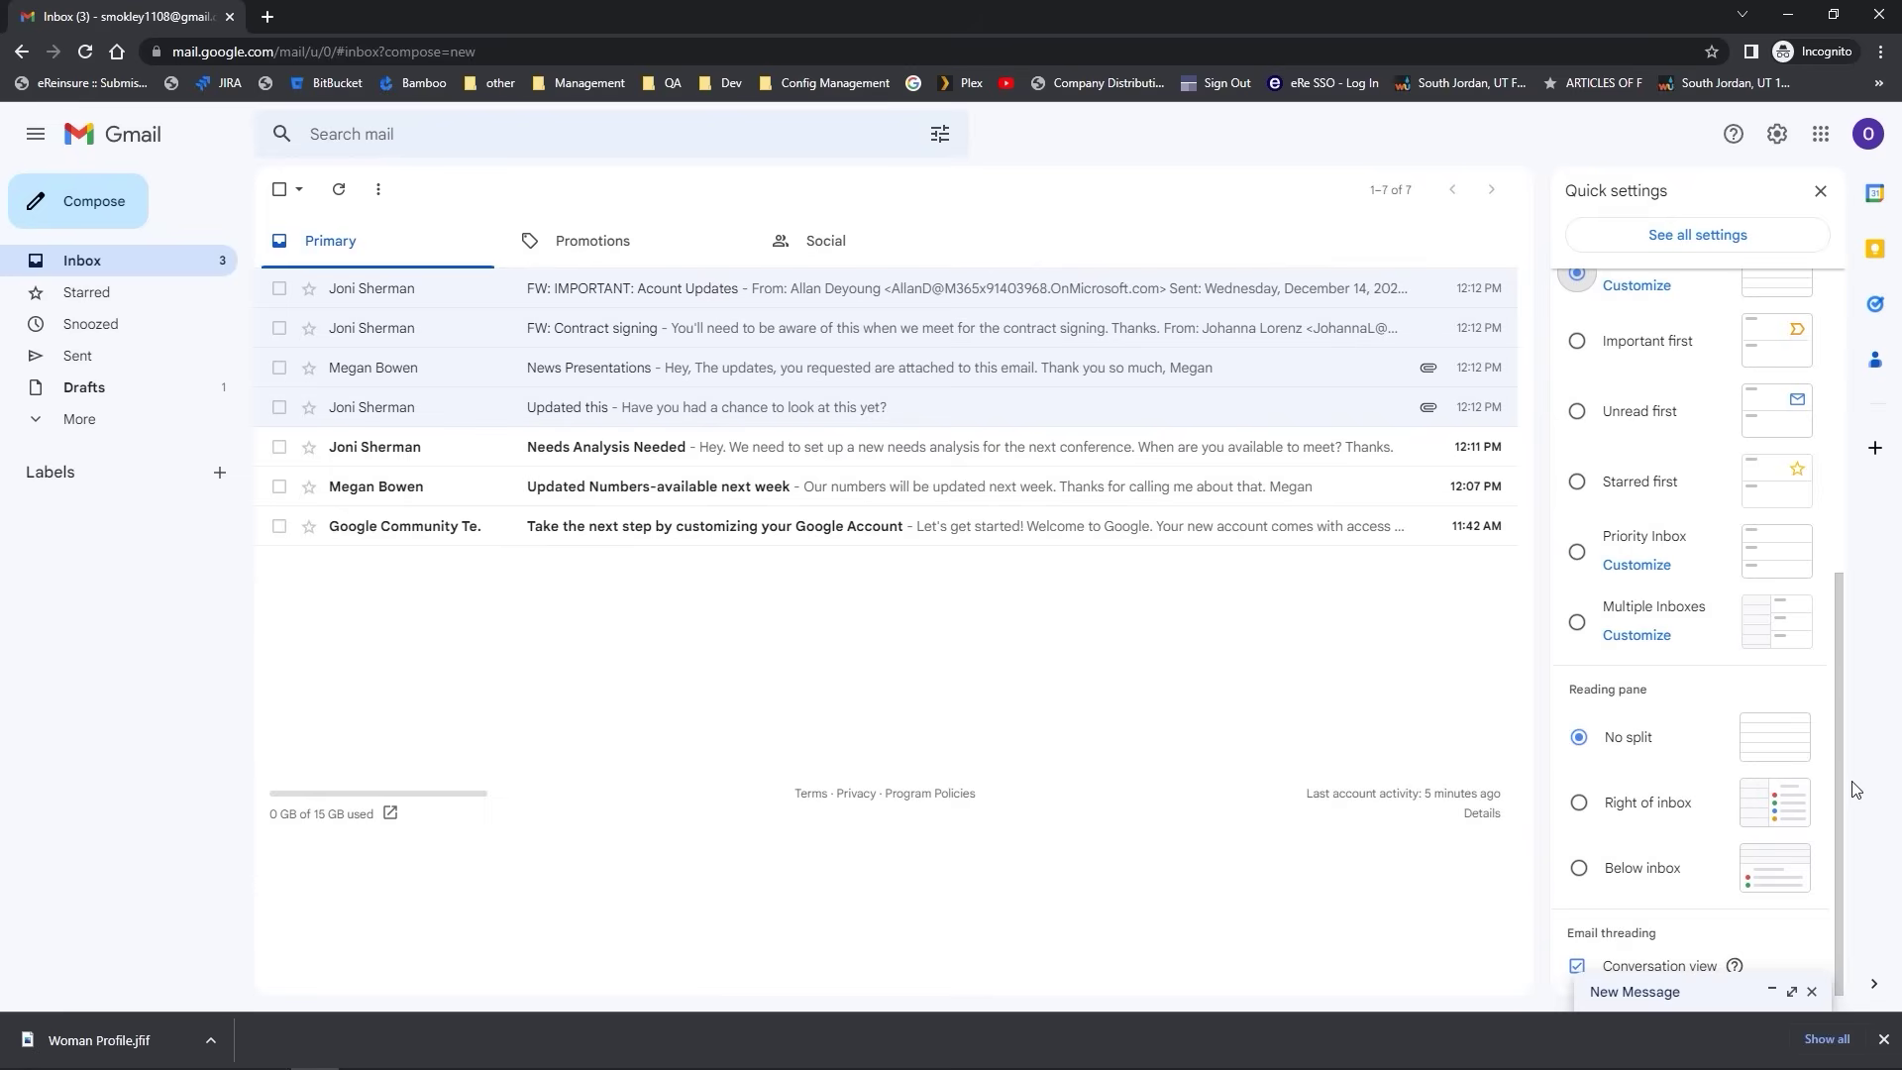
{"action": "left_click", "coordinate": [1582, 808]}
{"action": "left_click", "coordinate": [1133, 597]}
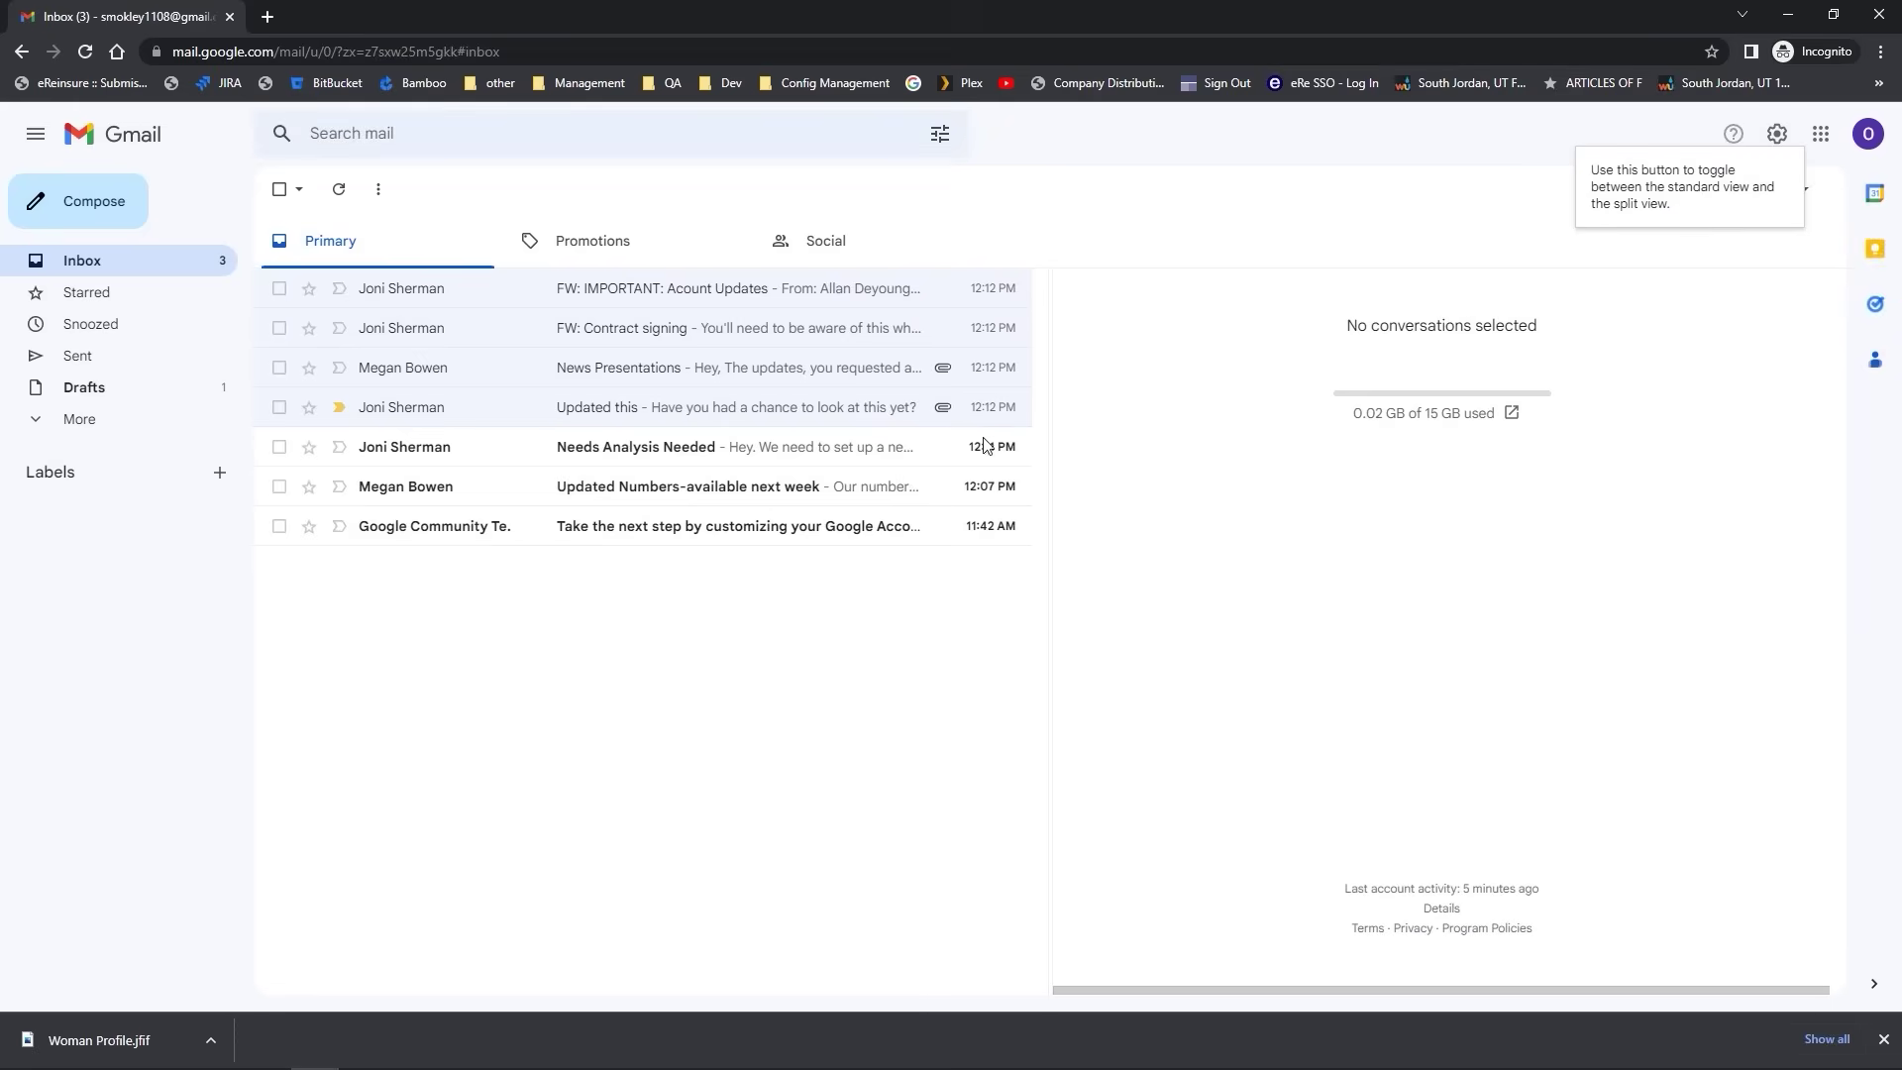
Open the "News Presentations" email in the reading pane and widen the message list.
{"action": "left_click", "coordinate": [615, 371]}
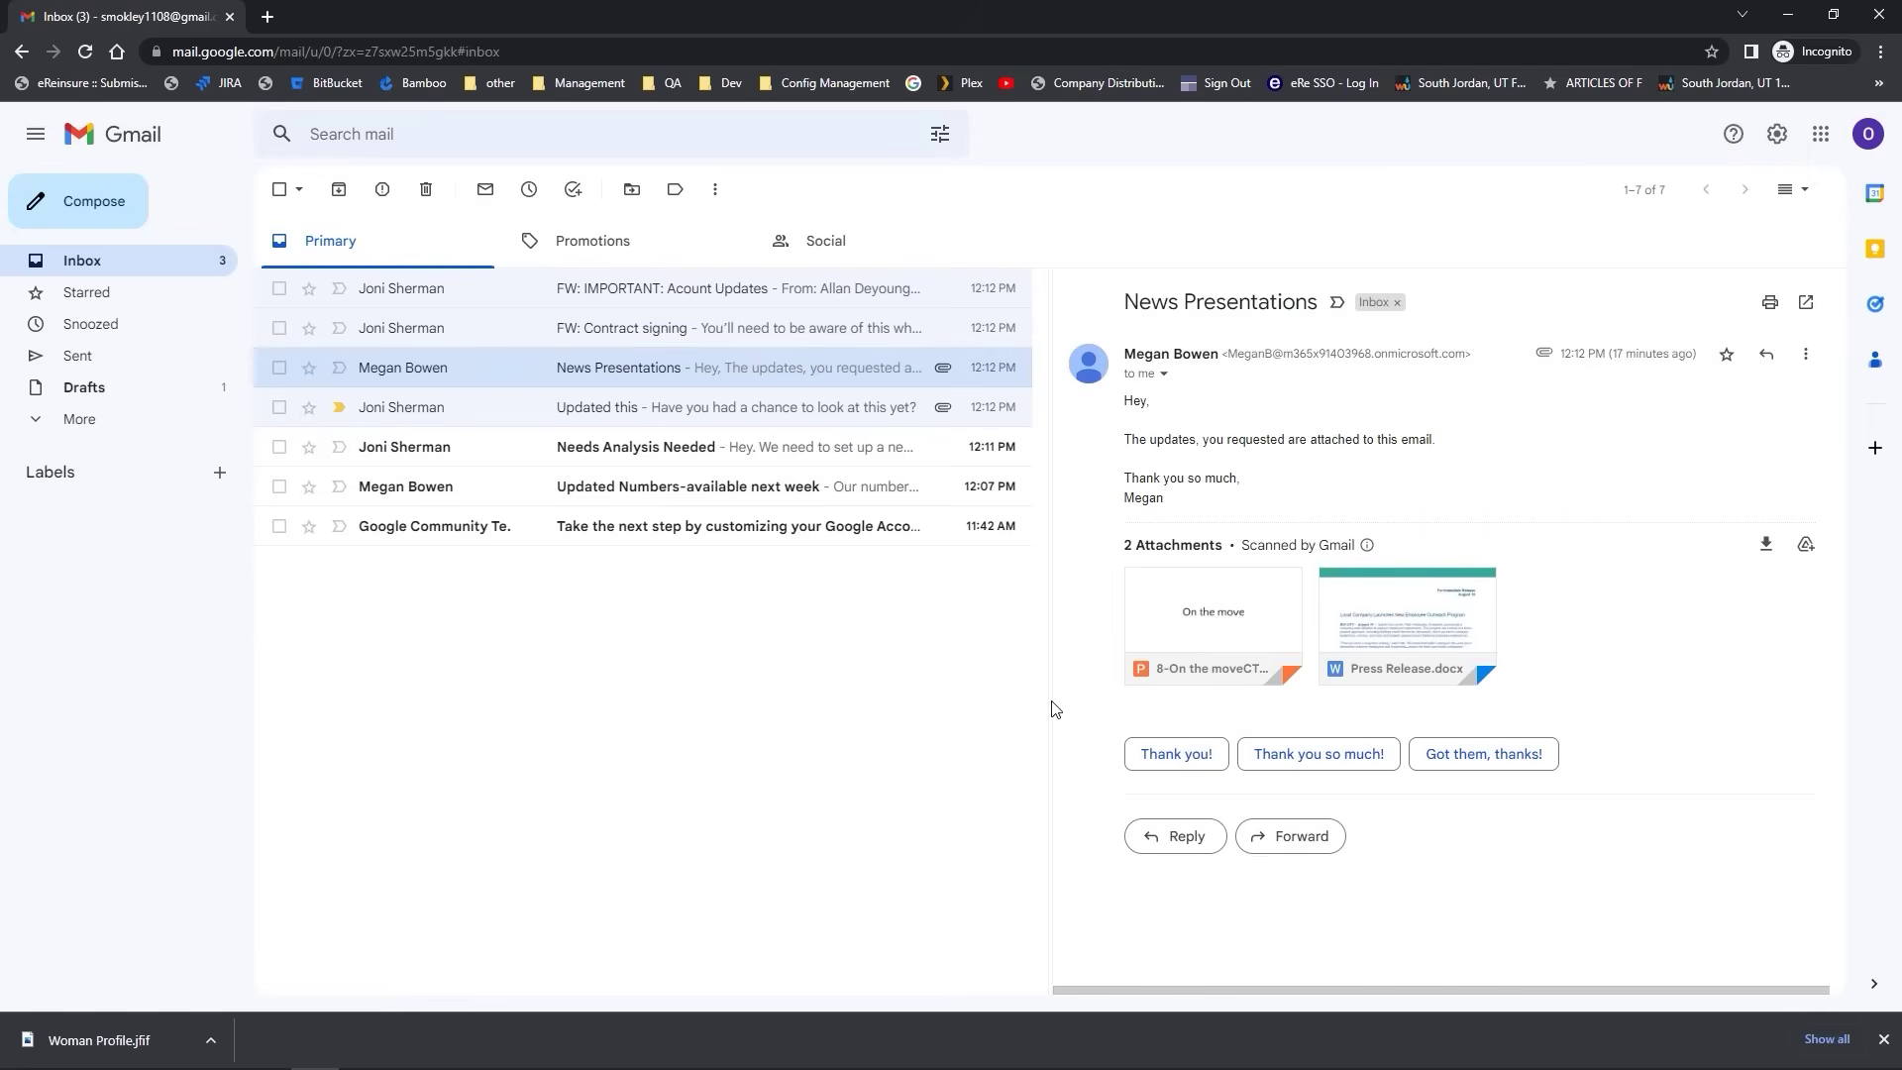
{"action": "left_click_drag", "start_coordinate": [1049, 701], "coordinate": [1121, 683]}
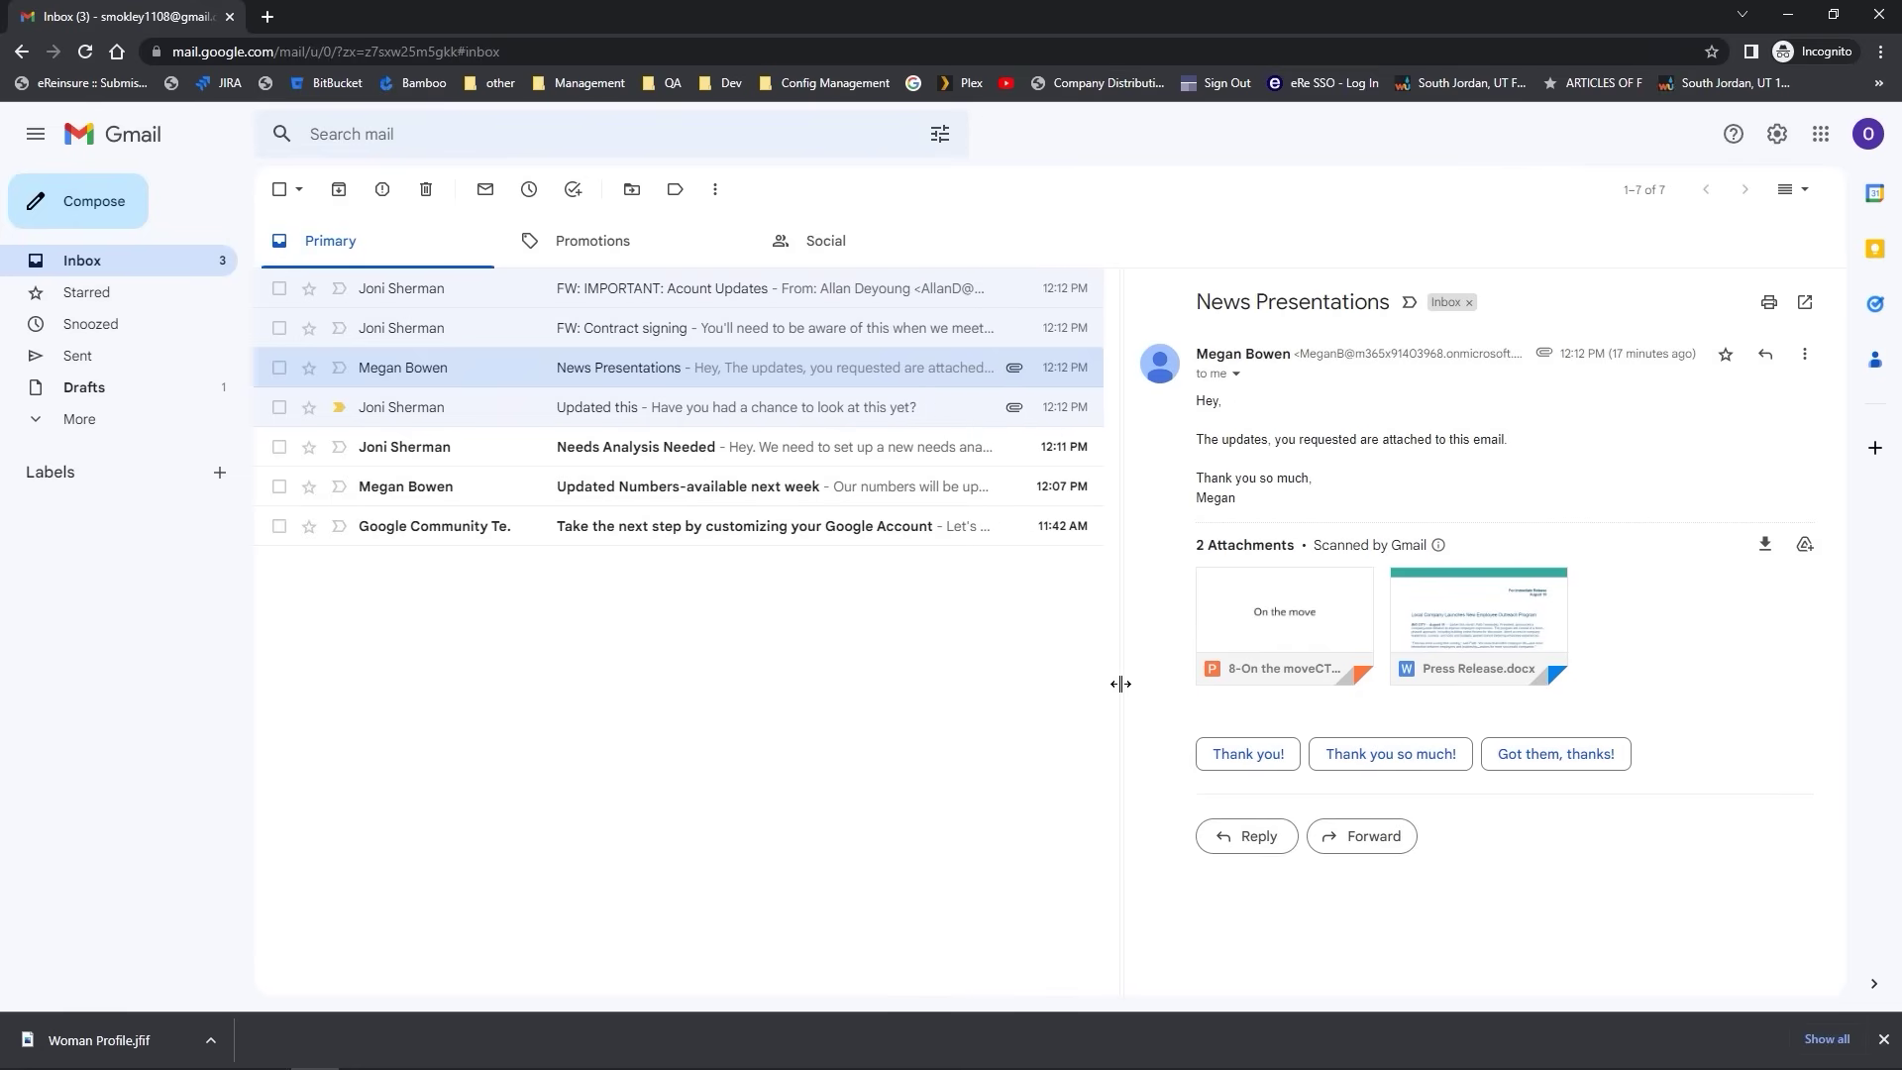
Try the reading pane below the inbox, set it to No split, and close the quick settings.
{"action": "left_click", "coordinate": [1775, 135]}
{"action": "scroll", "coordinate": [1714, 904], "scroll_direction": "down", "scroll_amount": 5}
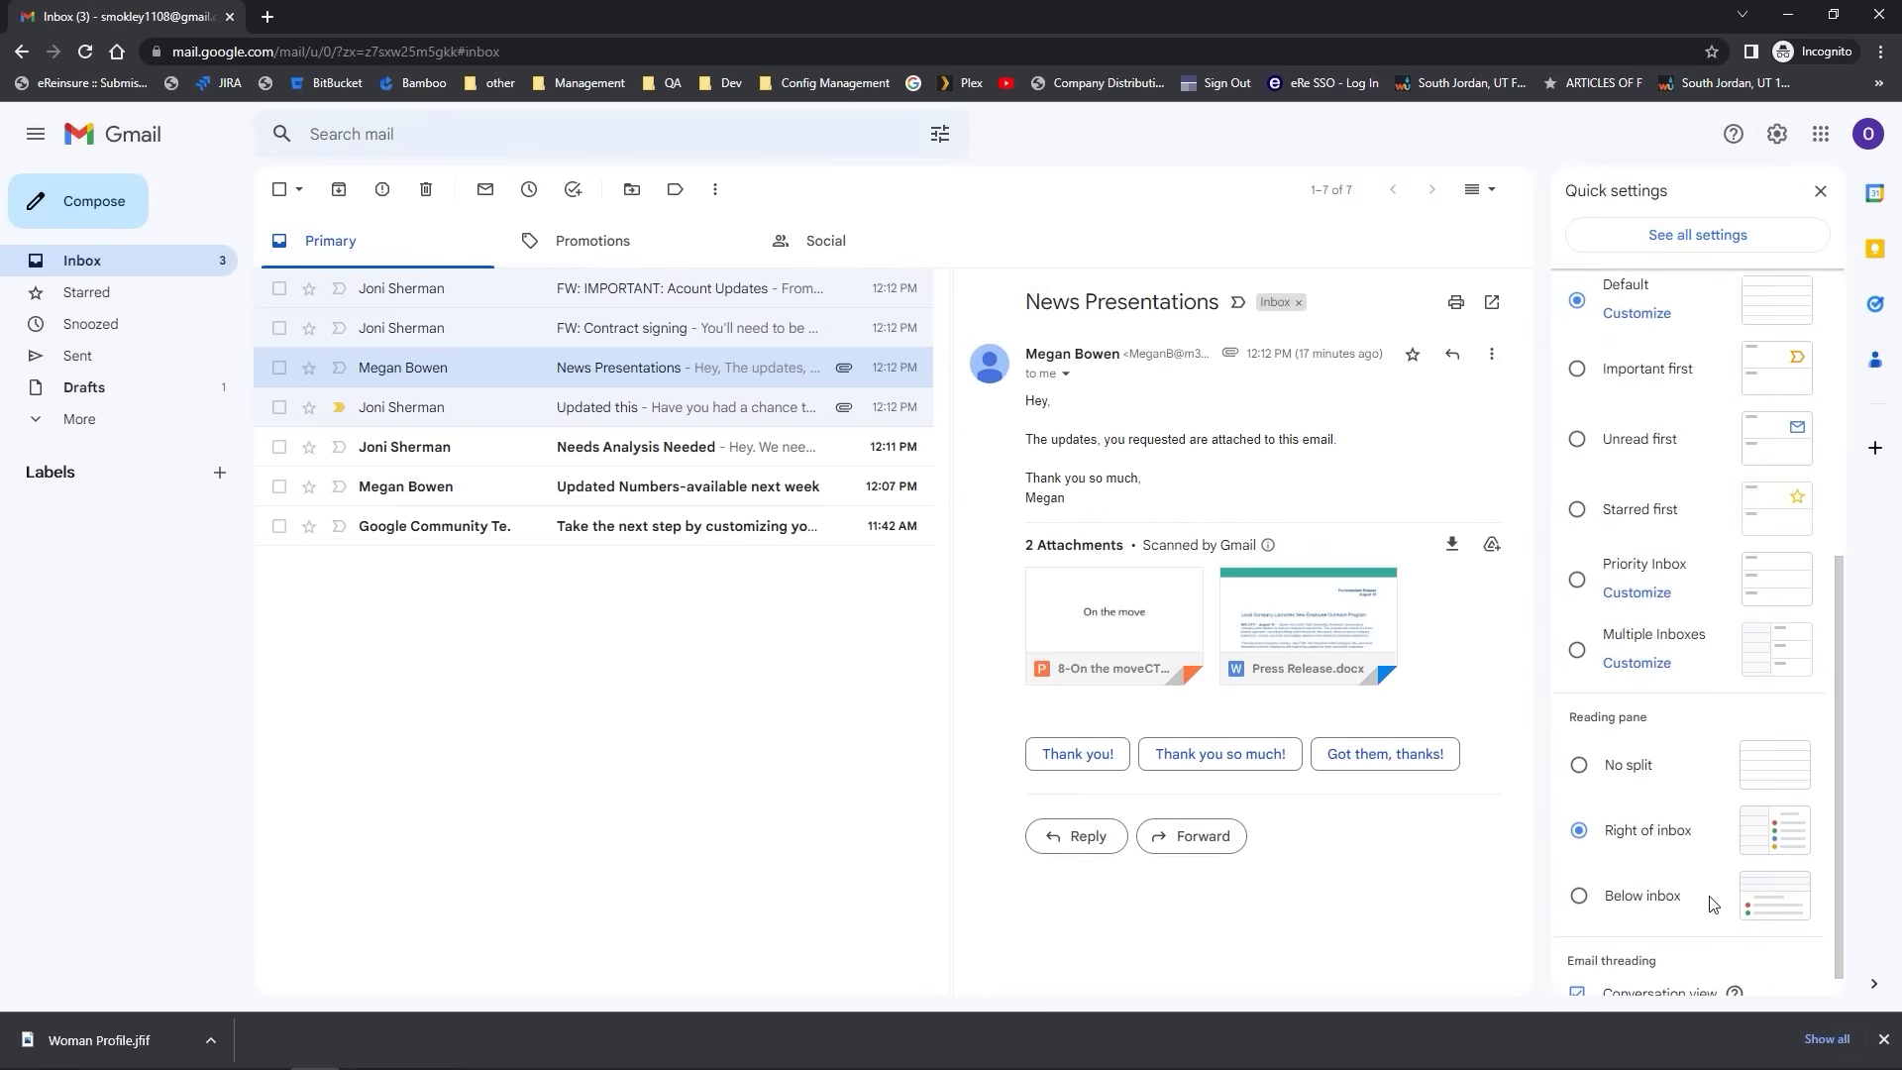
{"action": "left_click", "coordinate": [1639, 897]}
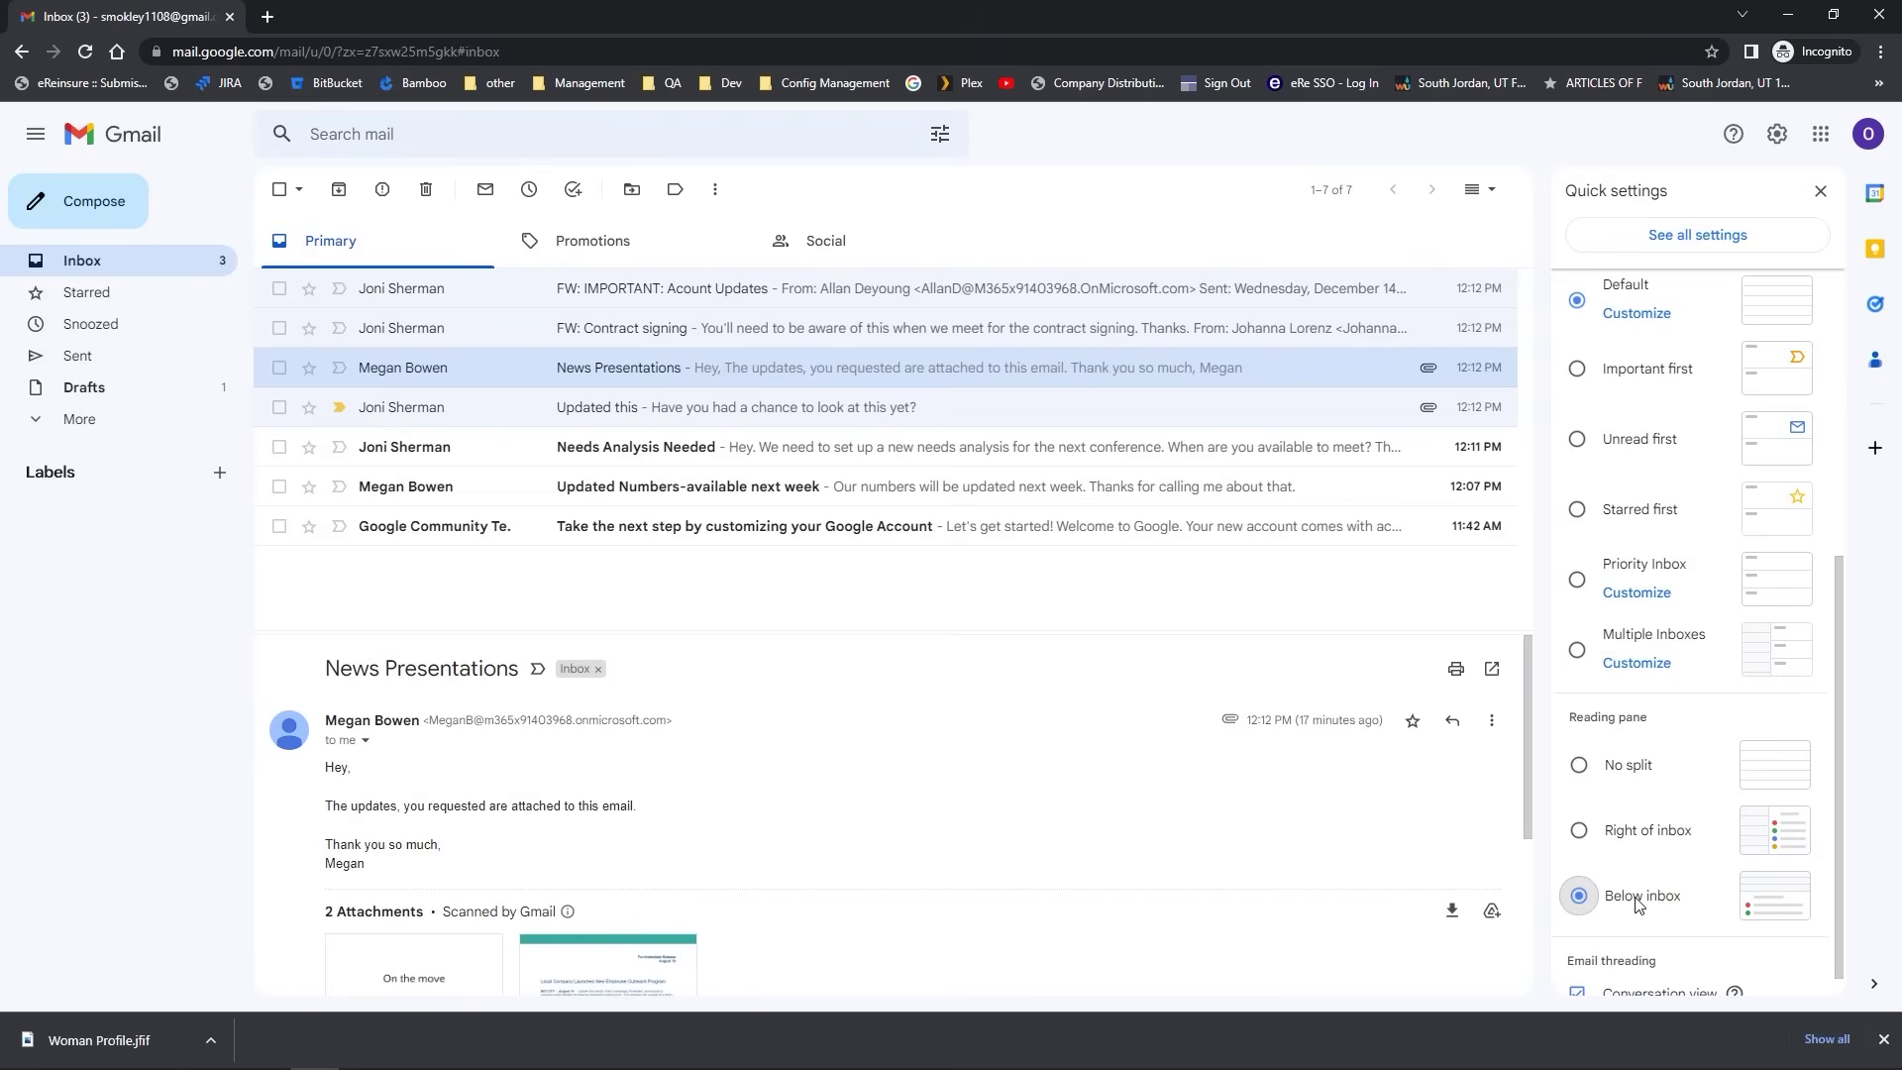
{"action": "left_click", "coordinate": [1578, 768]}
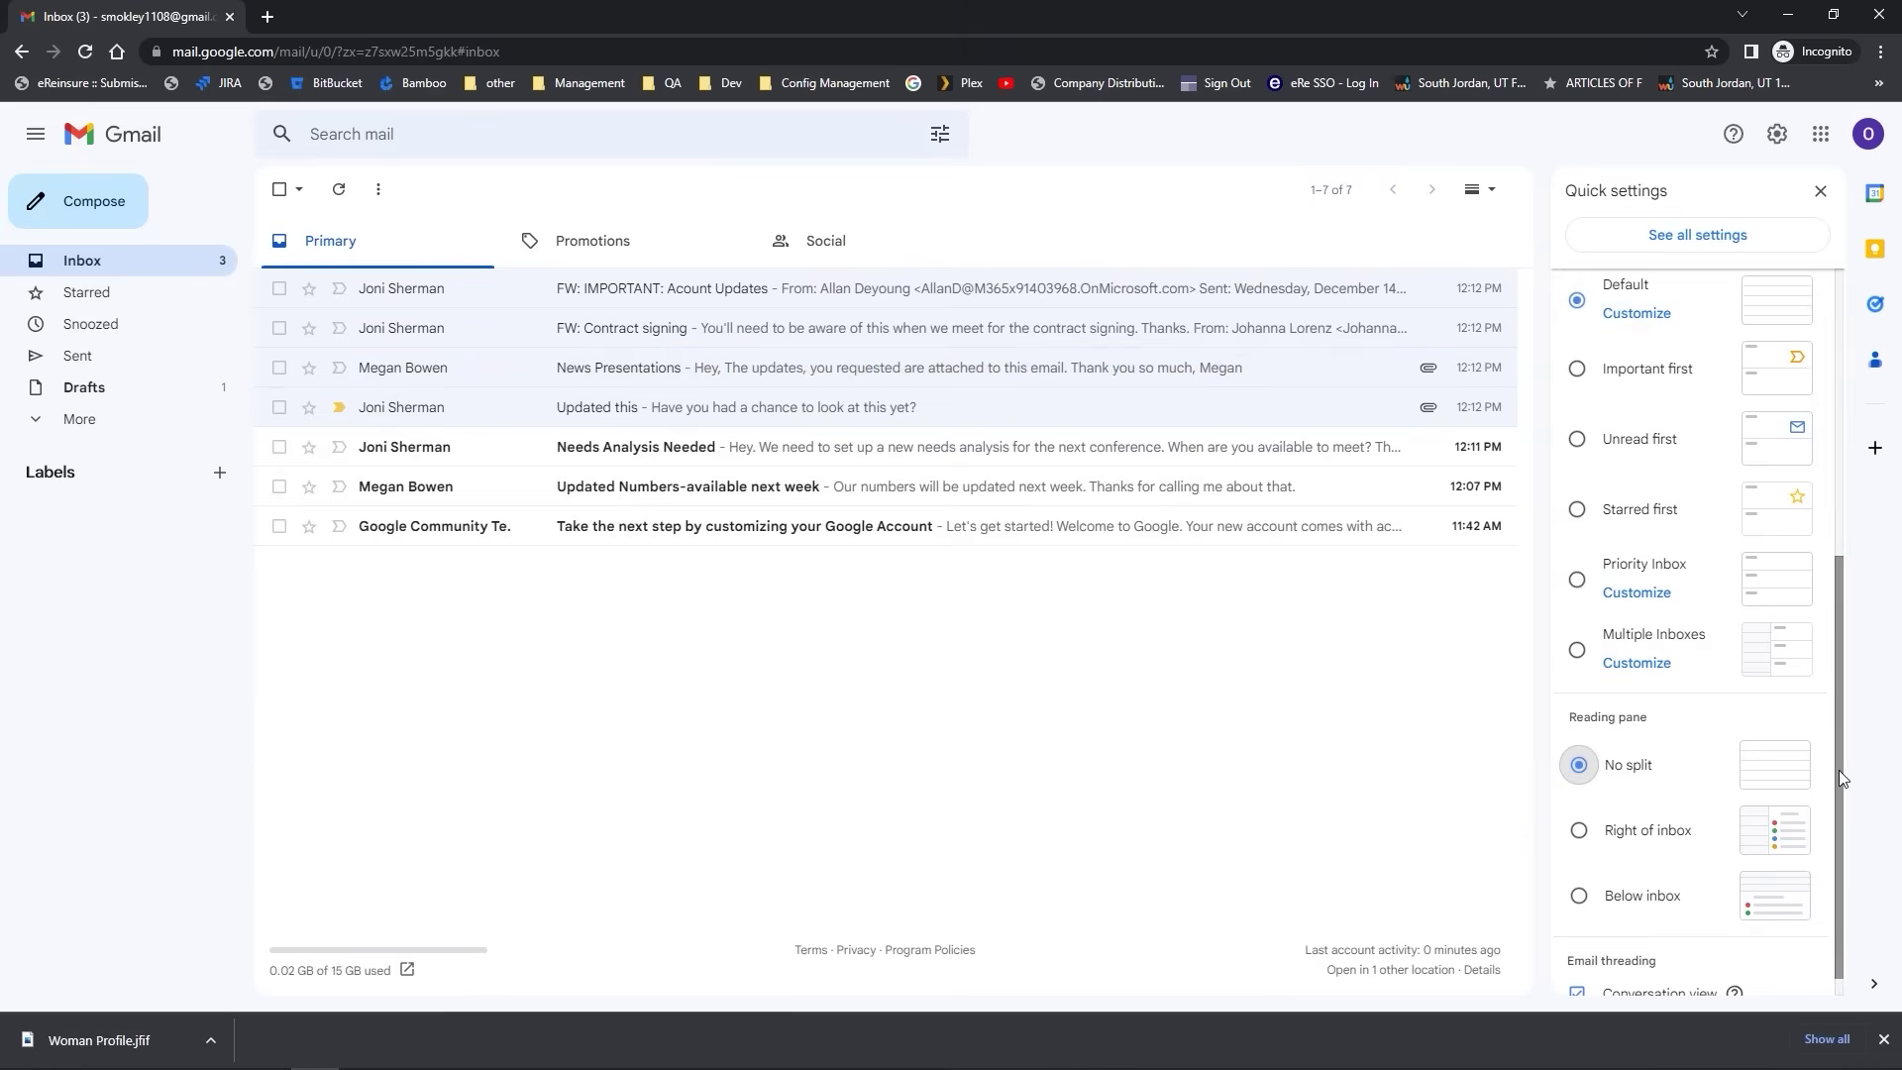
{"action": "left_click_drag", "start_coordinate": [1838, 769], "coordinate": [1848, 935]}
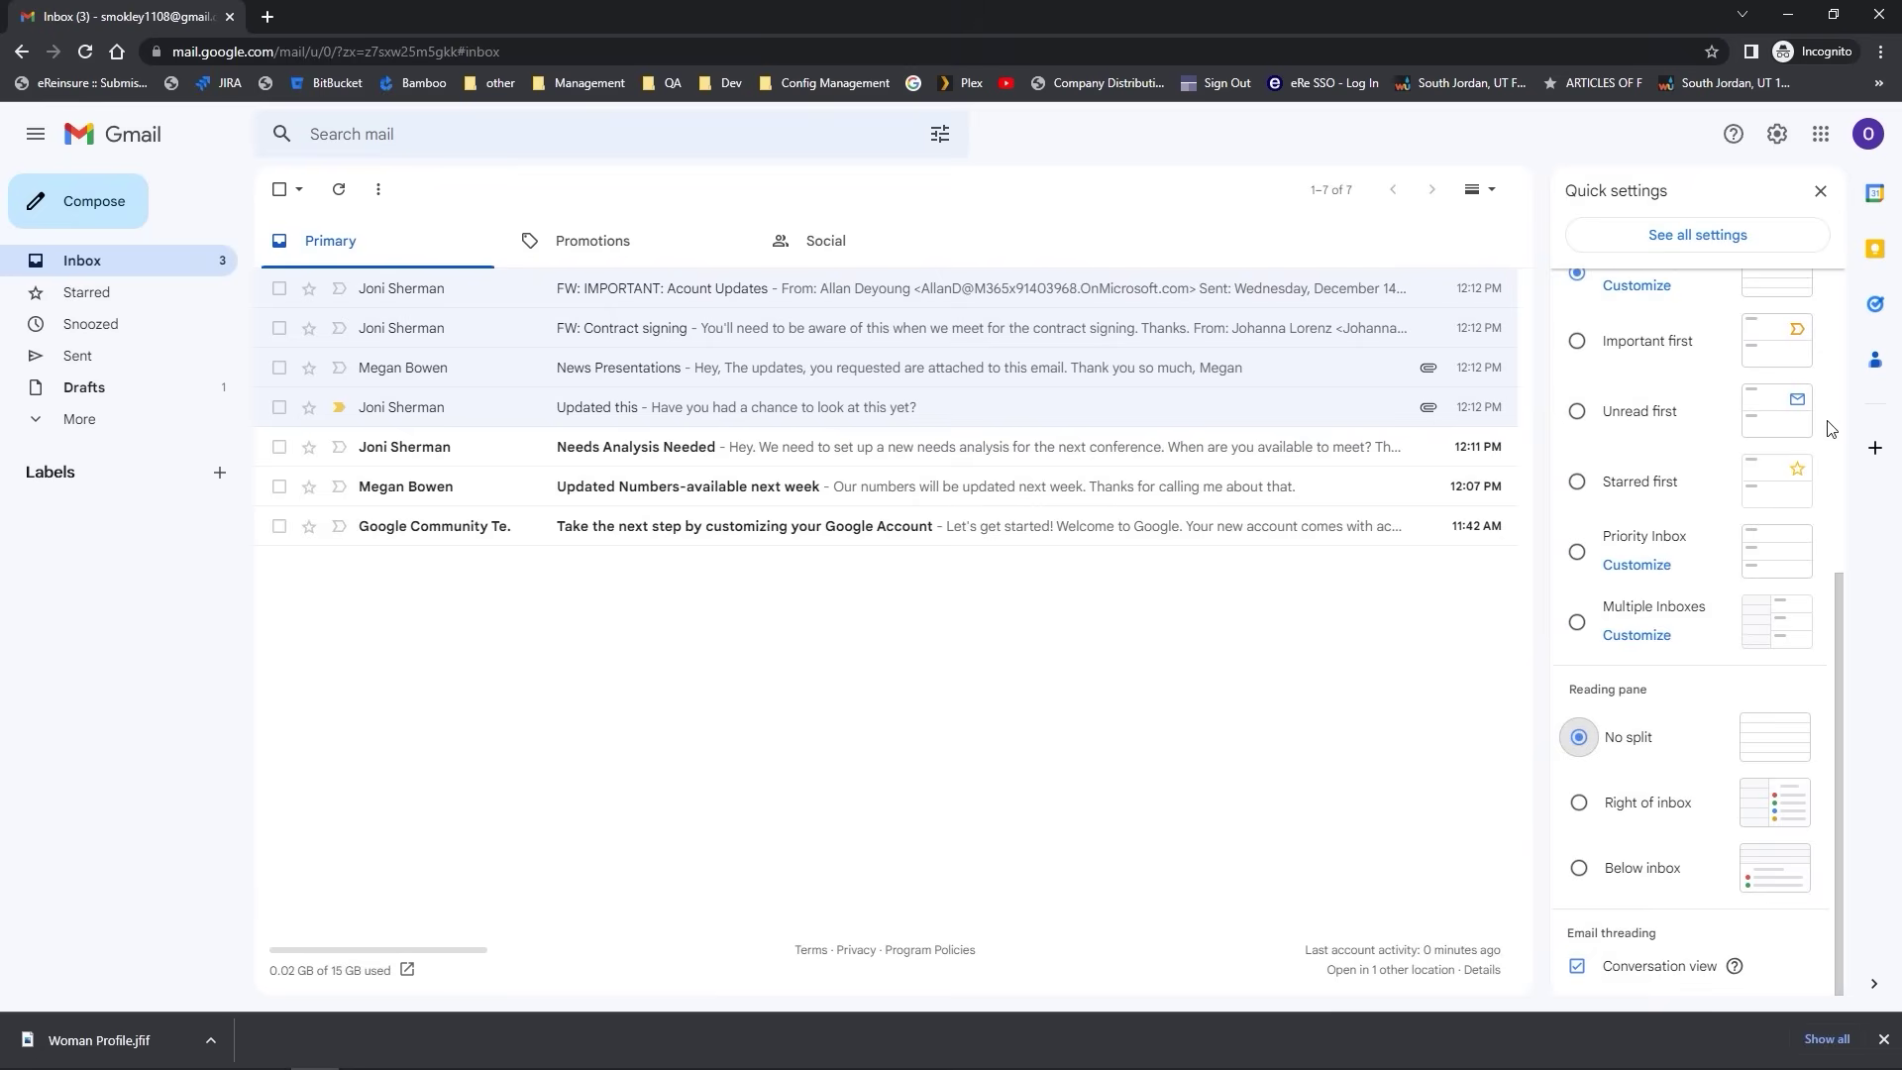
{"action": "left_click", "coordinate": [1822, 200]}
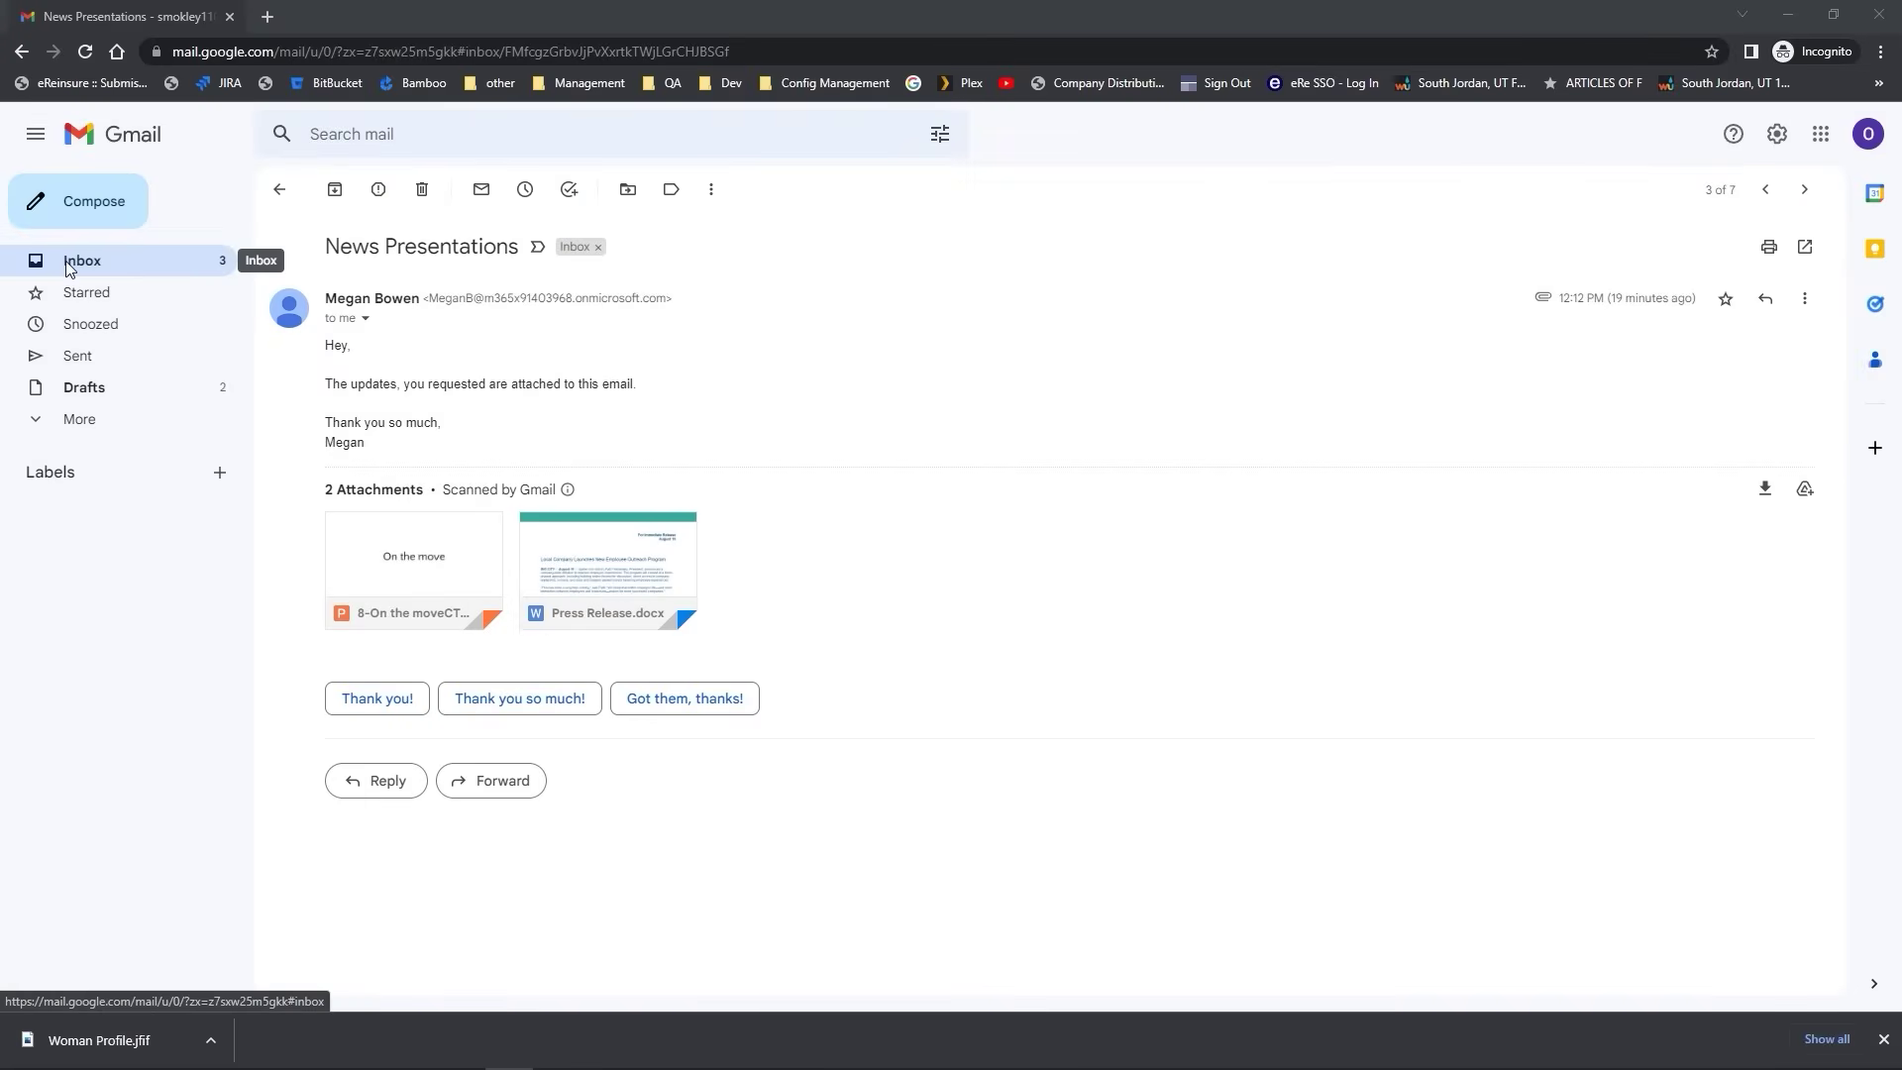
Return to the inbox and open the "FW: IMPORTANT: Acount Updates" email.
{"action": "left_click", "coordinate": [67, 267]}
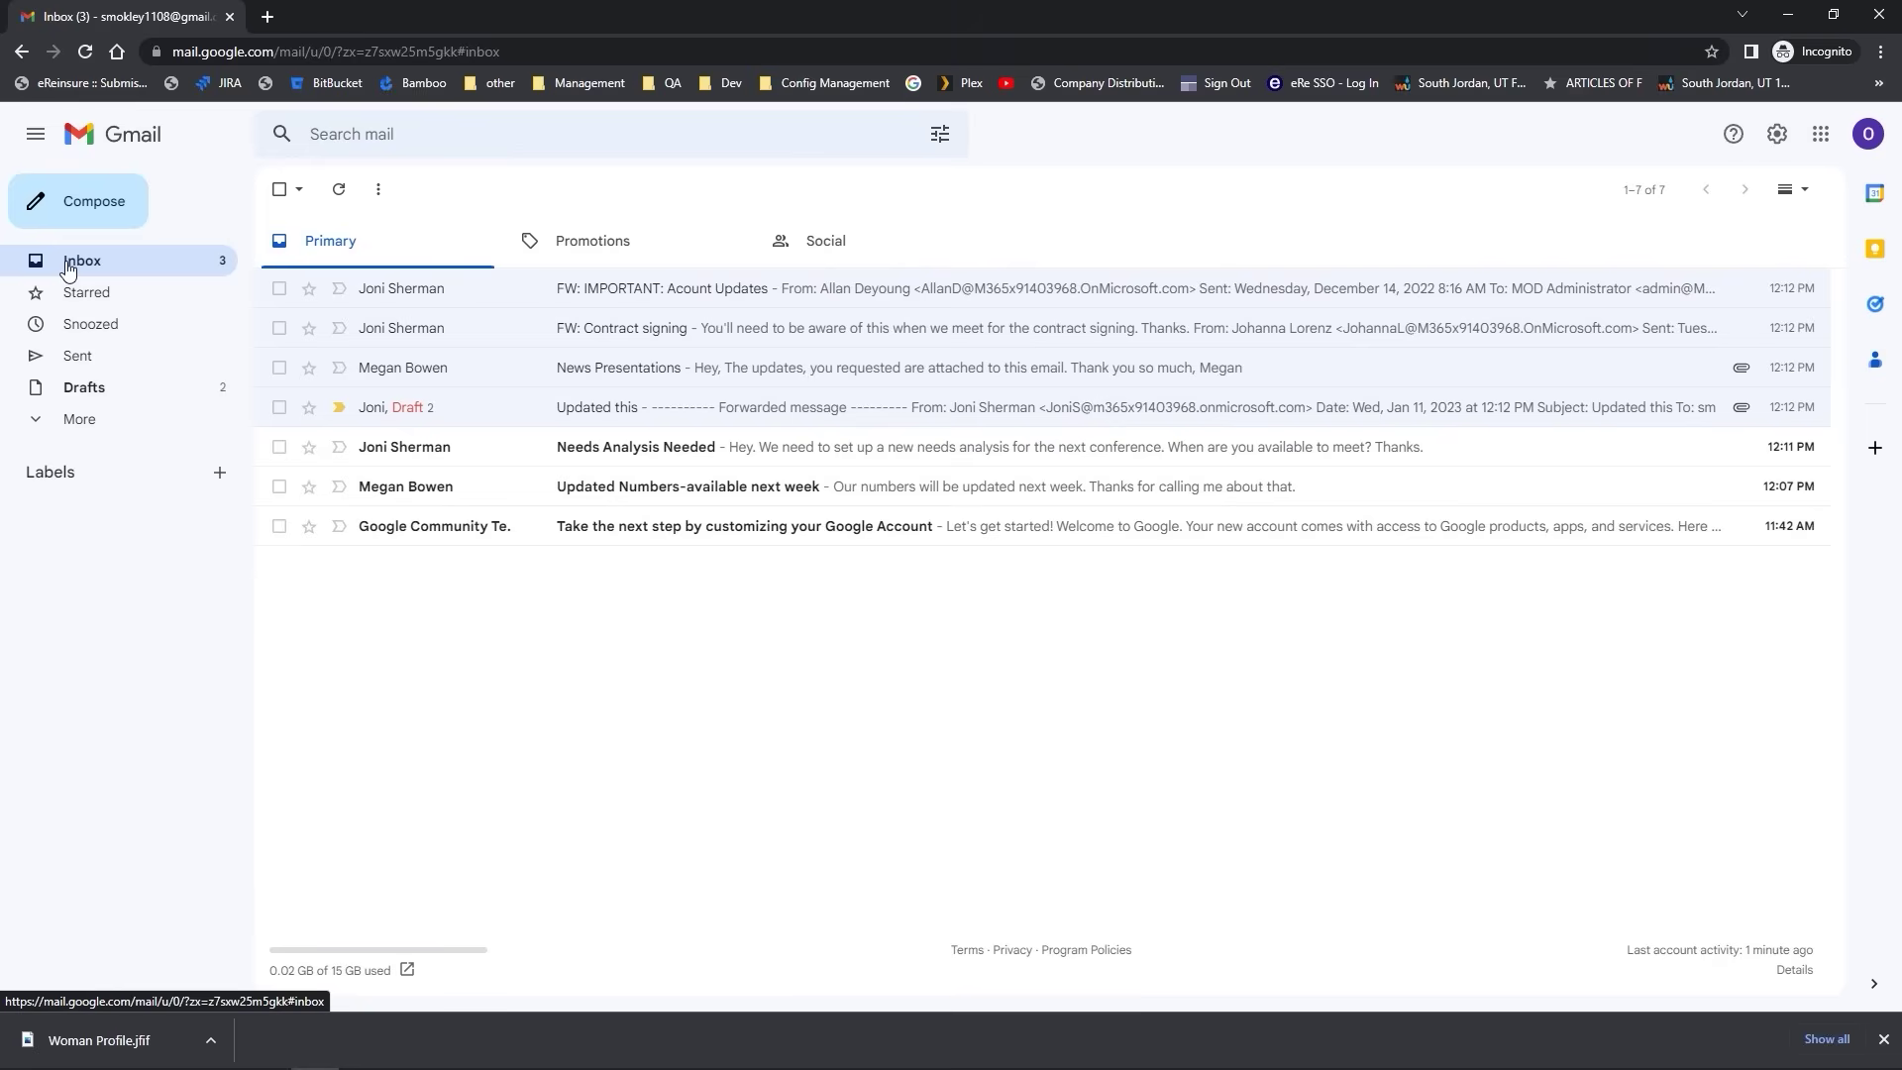
{"action": "left_click", "coordinate": [382, 288]}
{"action": "mouse_move", "coordinate": [381, 292]}
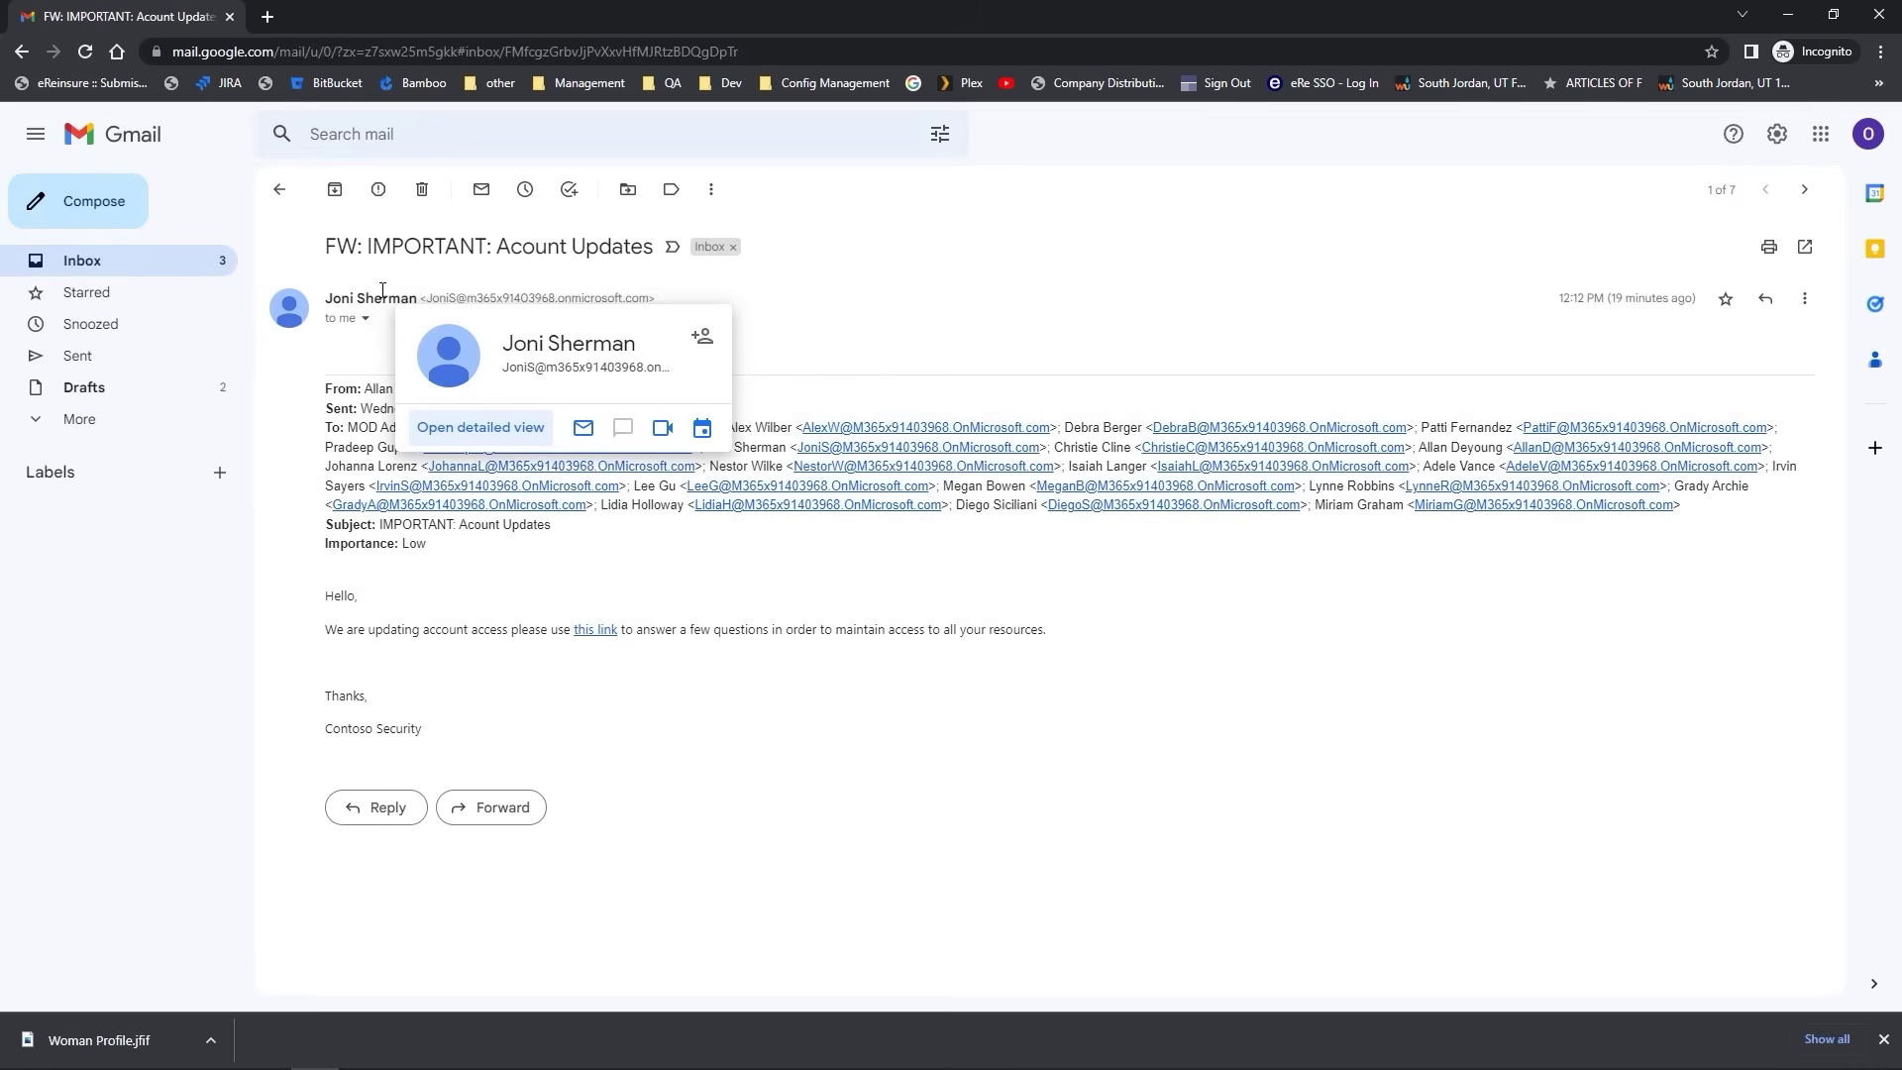
Start a reply to the sender of the opened "FW: IMPORTANT: Acount Updates" email.
{"action": "left_click", "coordinate": [367, 814]}
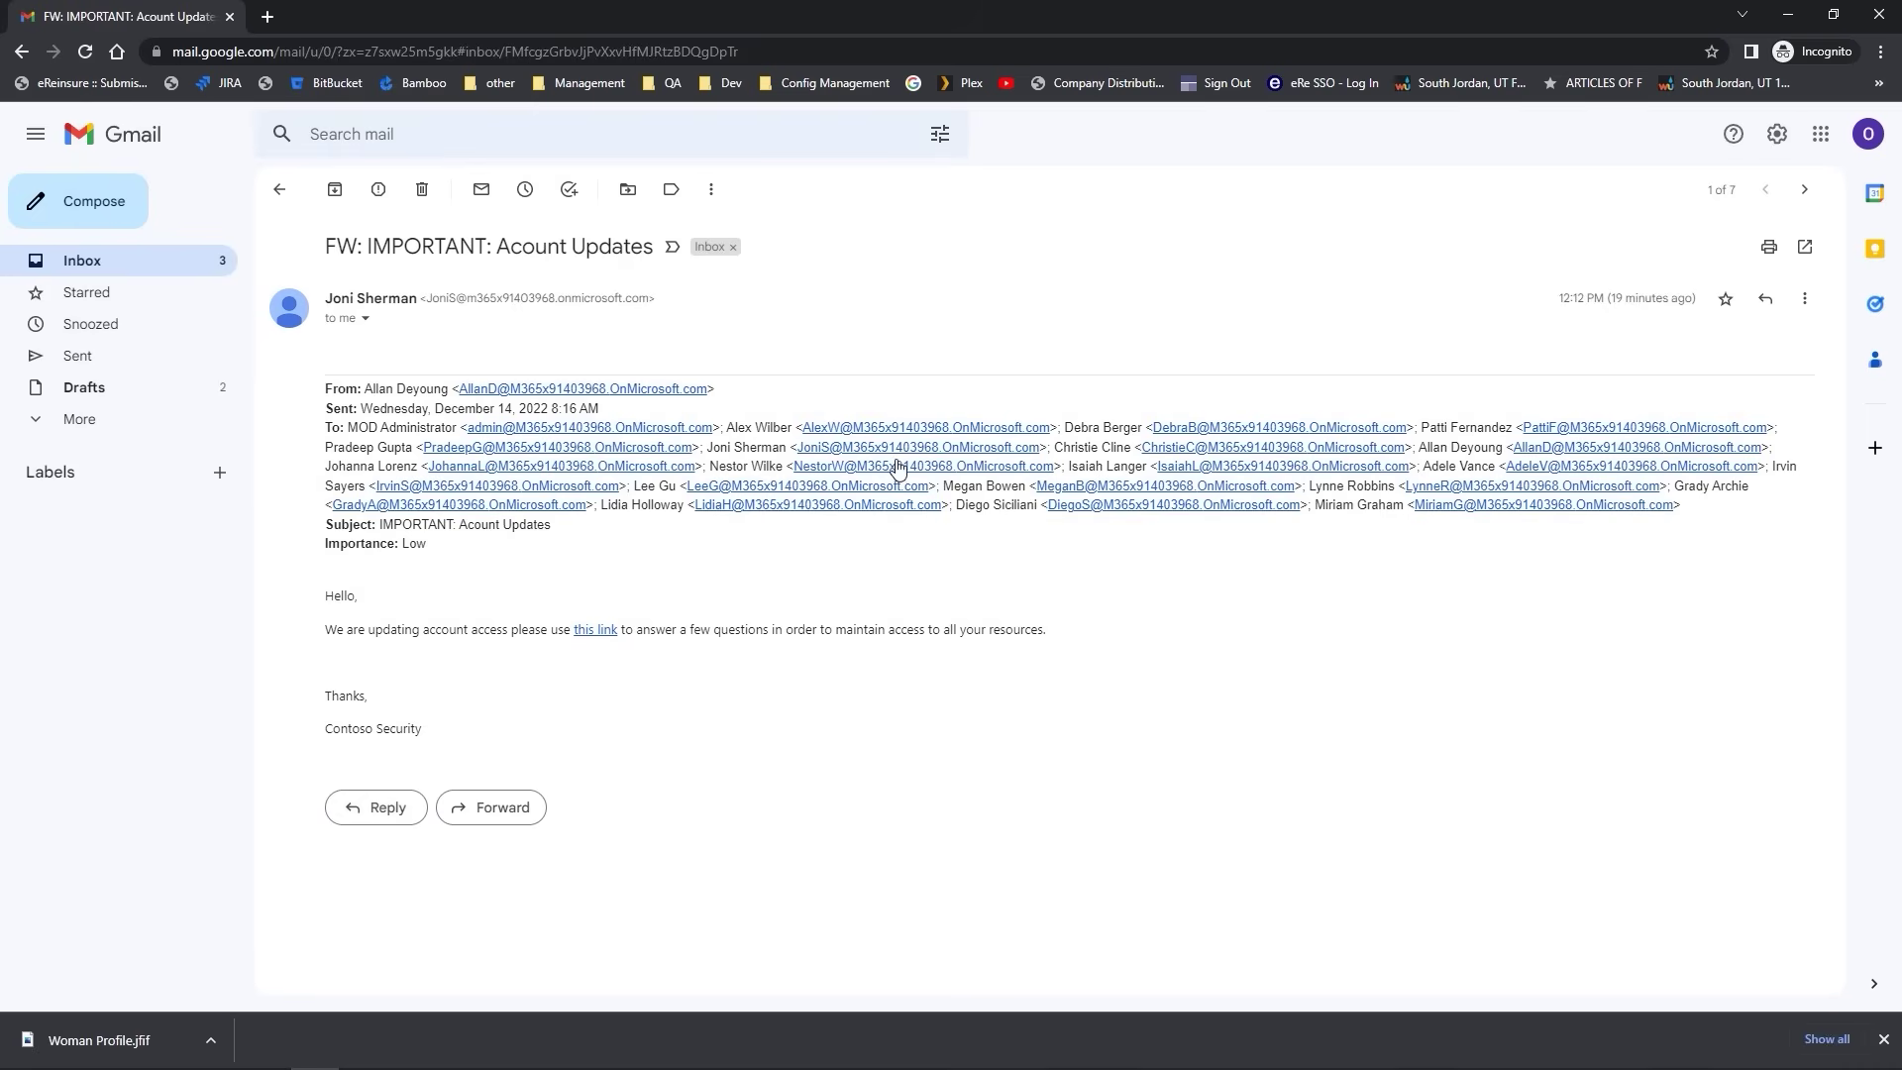
{"action": "left_click", "coordinate": [606, 298]}
{"action": "left_click", "coordinate": [1765, 301]}
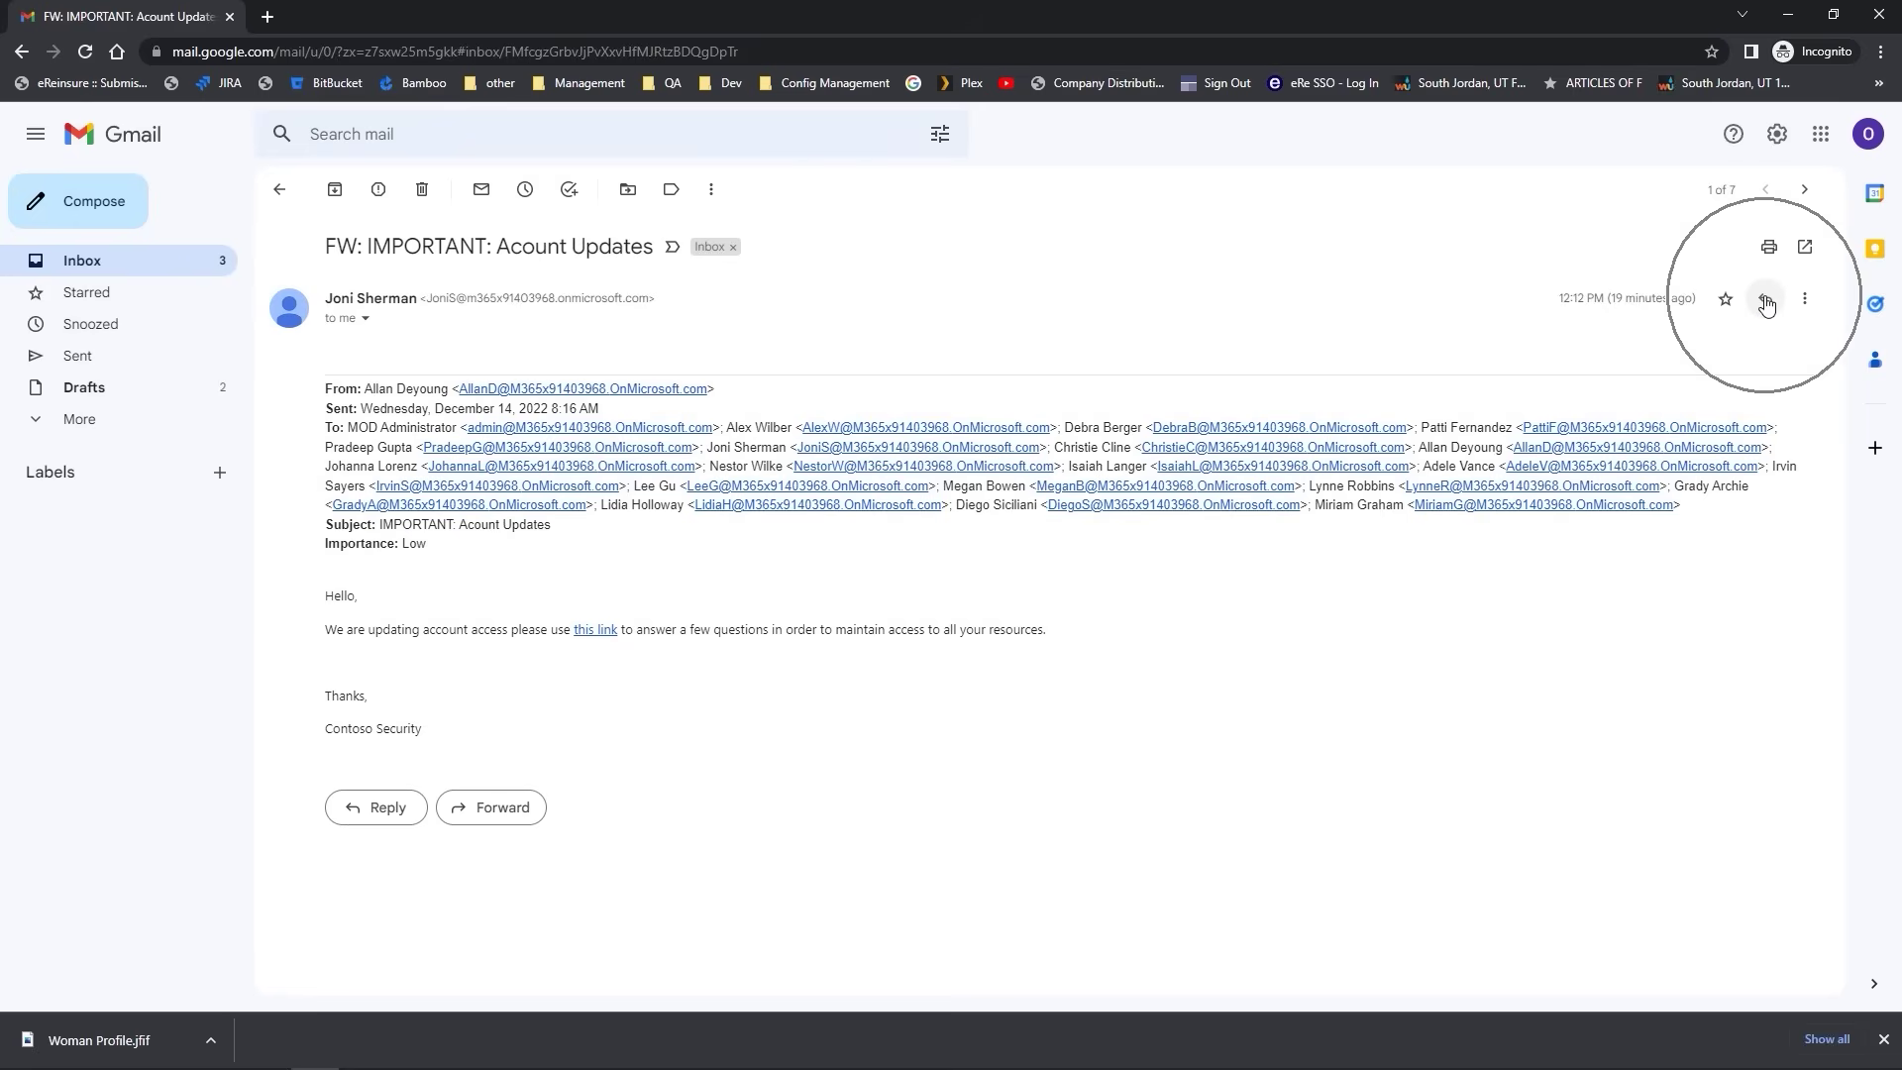